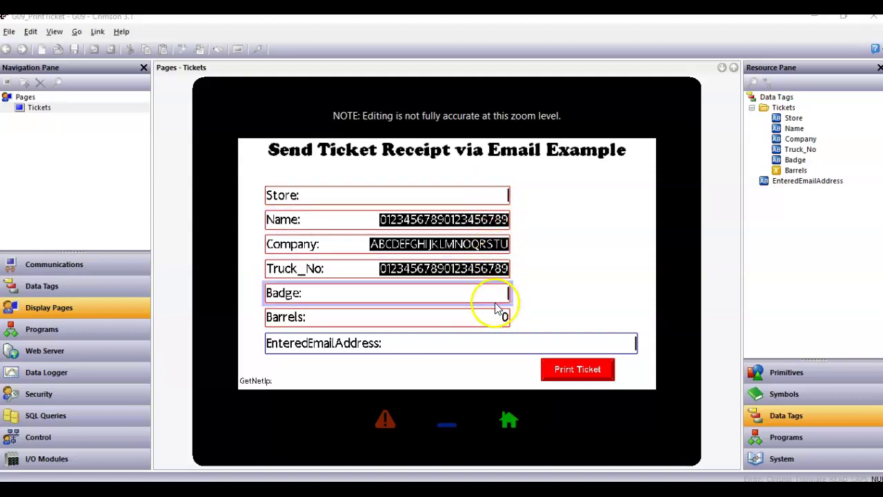
Select the EnteredEmailAddress field and the Print Ticket button on the Tickets page.
left_click(497, 345)
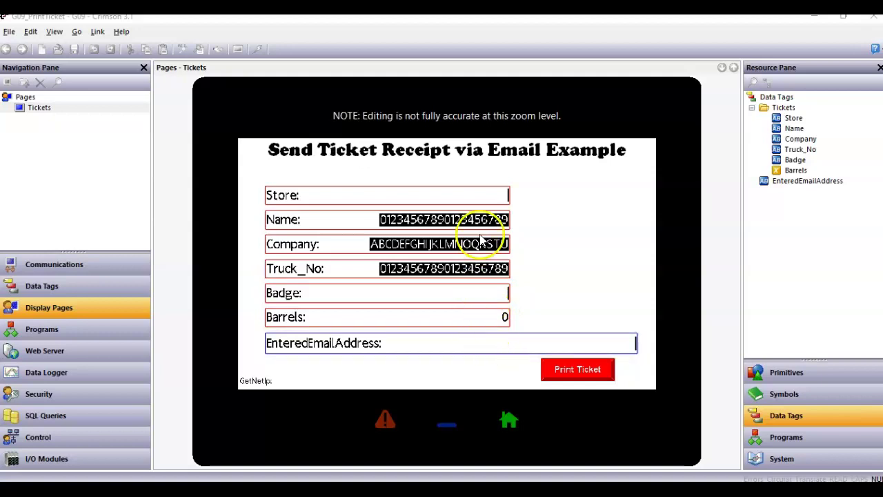
left_click(533, 340)
left_click(574, 371)
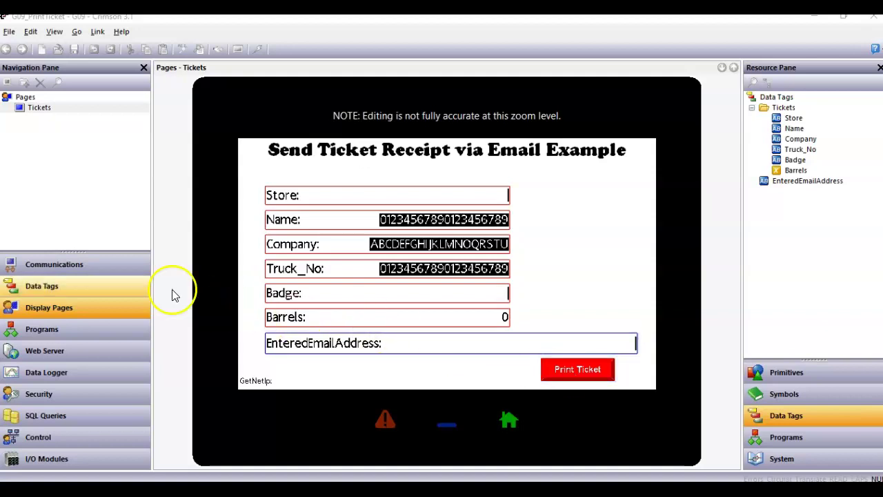
In Mail Manager's contact list, give contact 0 the EnteredEmailAddress tag as its address.
left_click(96, 271)
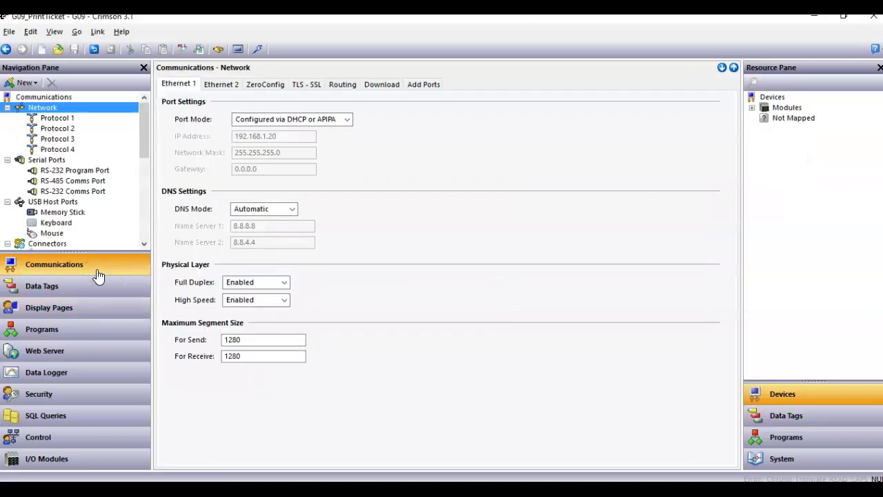
left_click(145, 244)
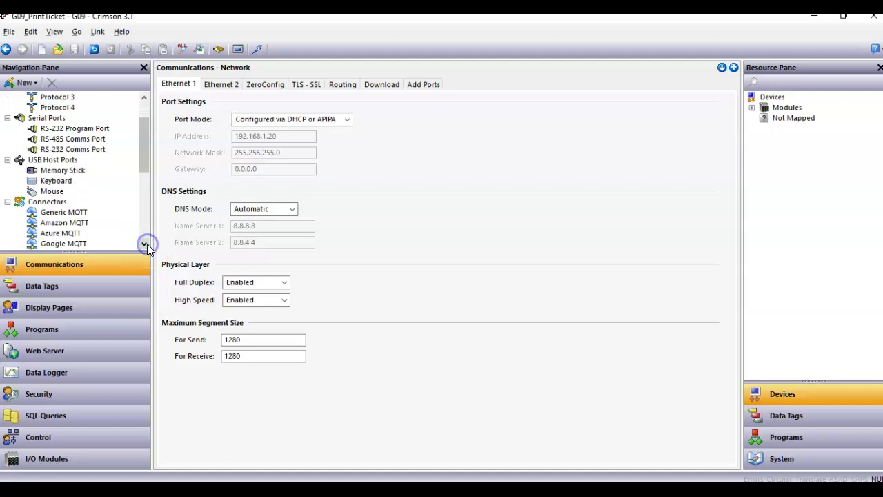
left_click_drag(145, 243, 145, 244)
left_click(69, 225)
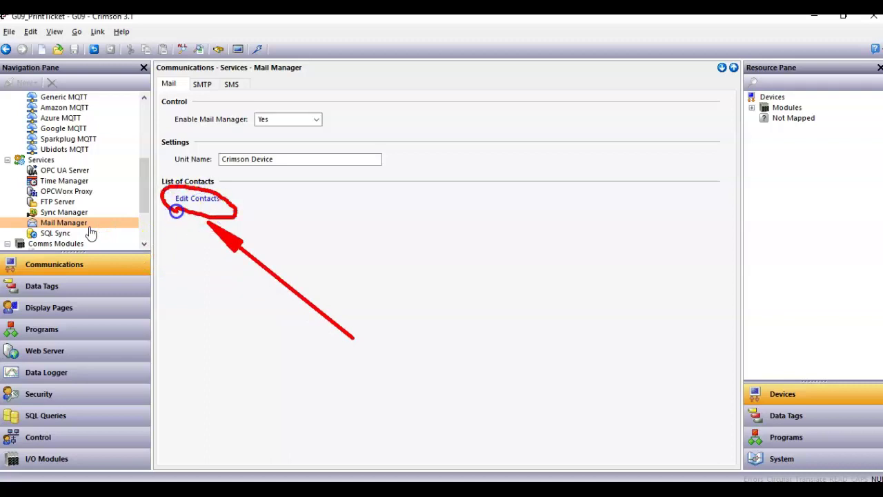
left_click(179, 214)
left_click(187, 202)
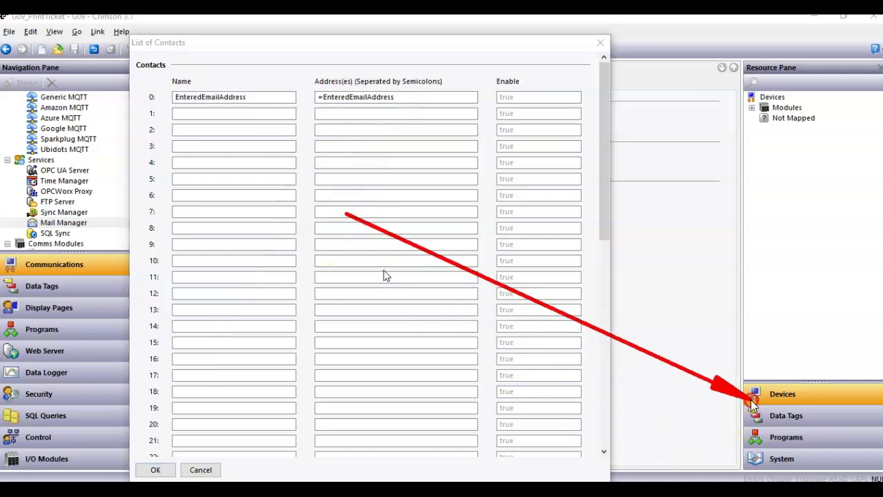
left_click(783, 416)
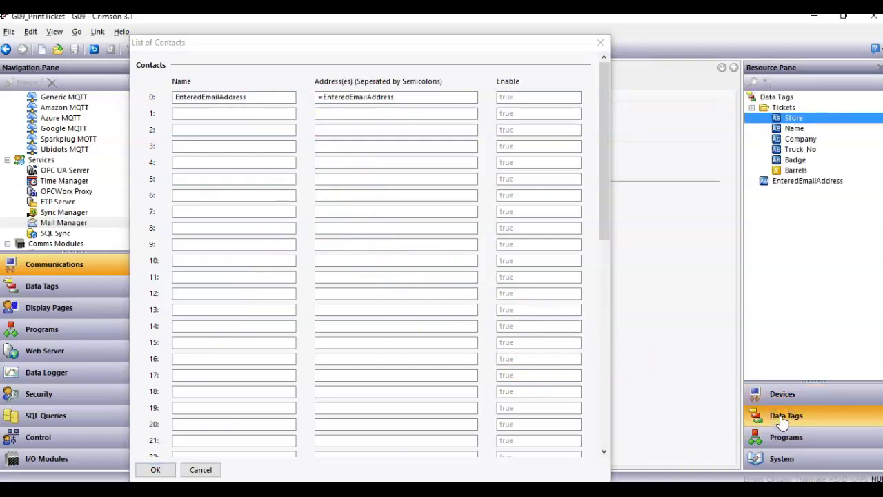
left_click(780, 182)
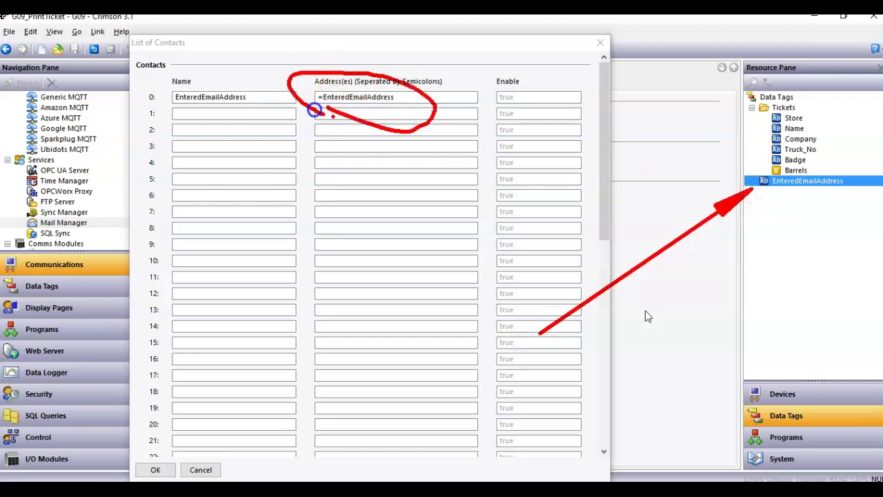
left_click(154, 469)
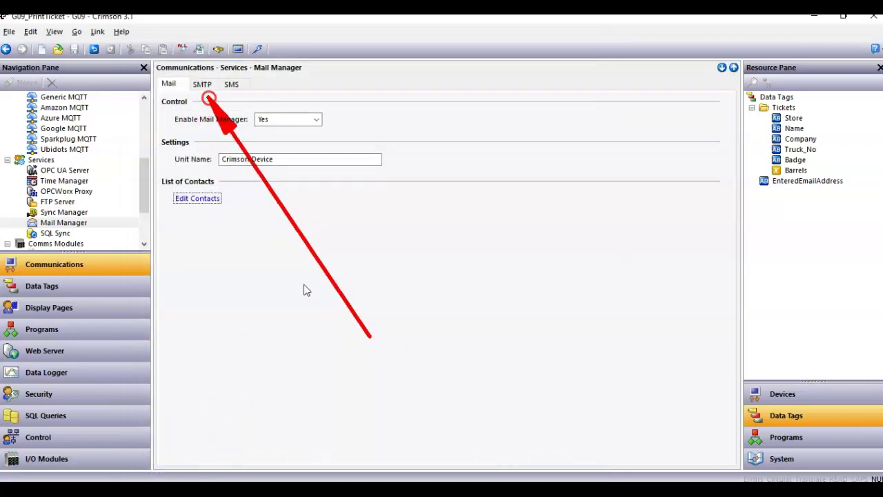
View the SMTP settings: server 62.13.128.25, port 2525, domain mail.authsmtp.com, Login authentication.
left_click(201, 86)
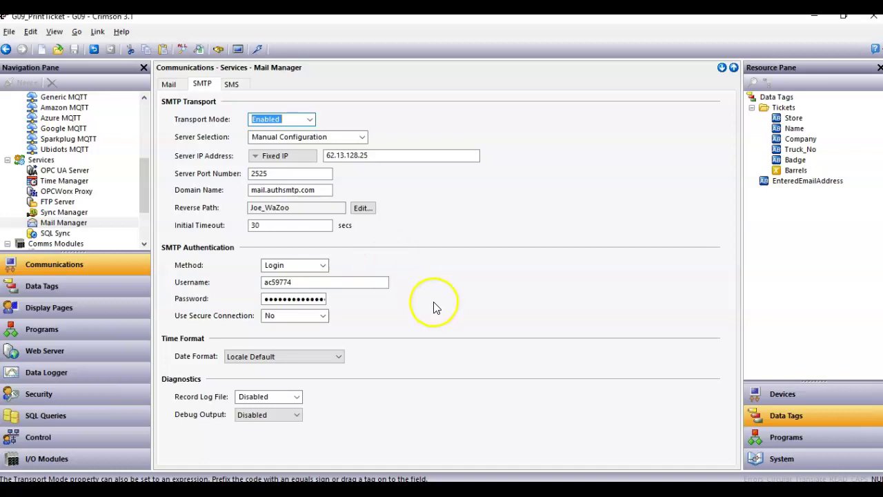
Review the Store, Name, Company, Truck_No, Badge and Barrels tags; Barrels uses Random(100).
left_click(102, 293)
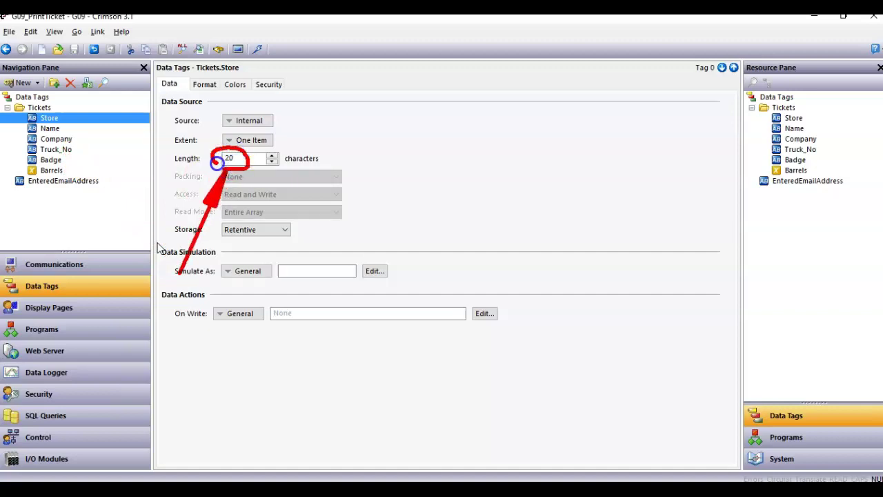
left_click(233, 158)
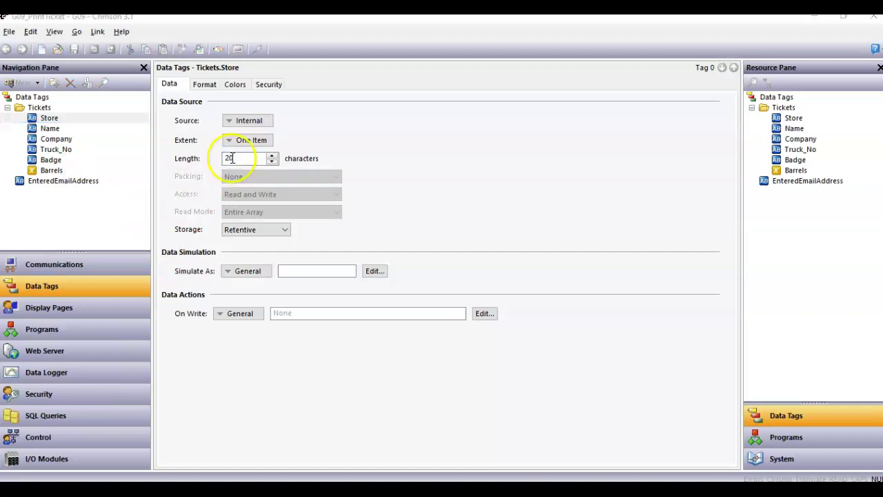
left_click(62, 118)
left_click(65, 129)
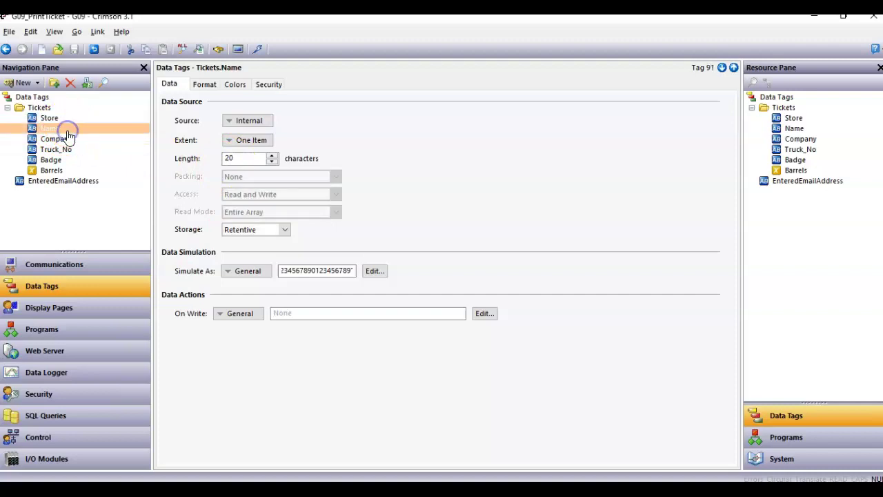
left_click(67, 140)
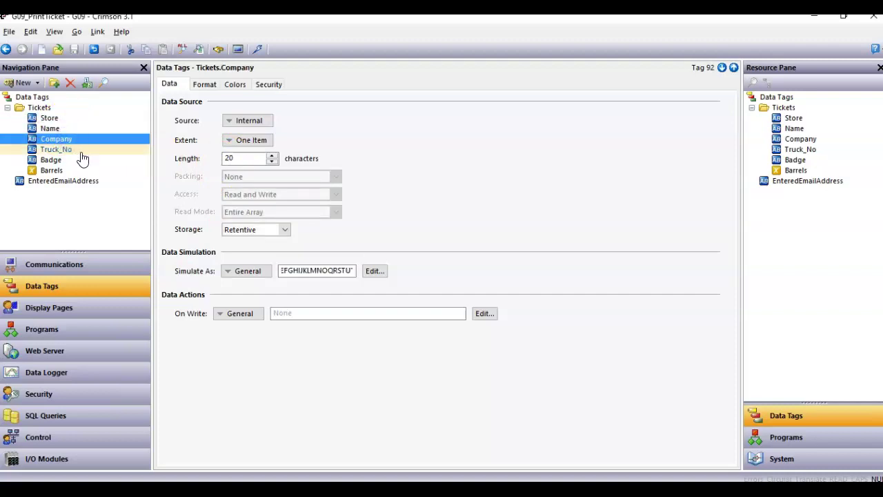
left_click(78, 149)
left_click(71, 159)
left_click(71, 171)
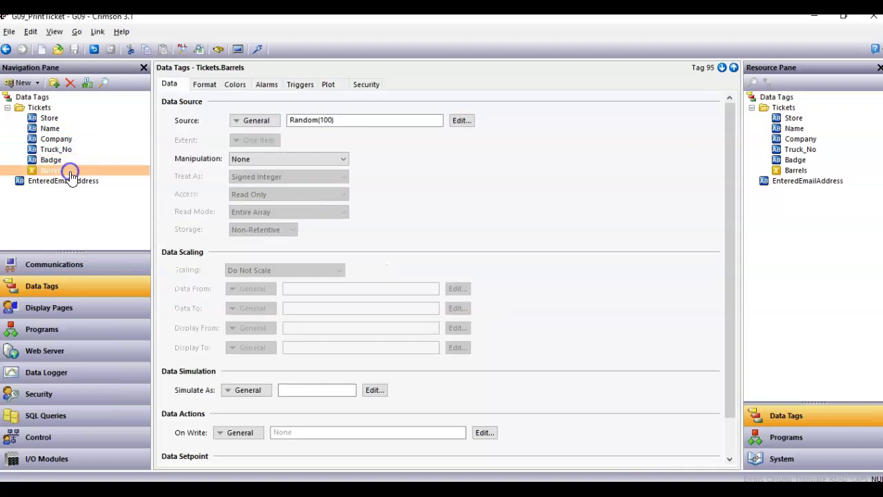
left_click_drag(71, 175, 327, 124)
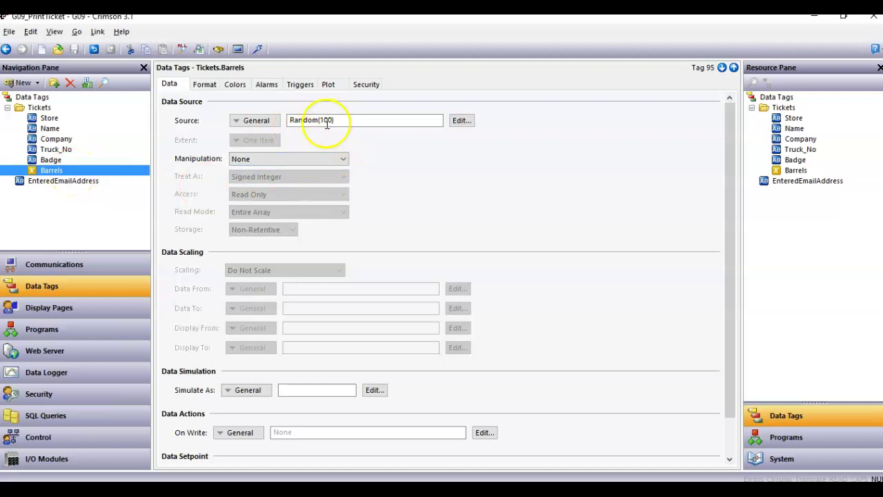
Confirm the Print Ticket button runs SendTicket() On Released, then reselect the Tickets page.
left_click(71, 313)
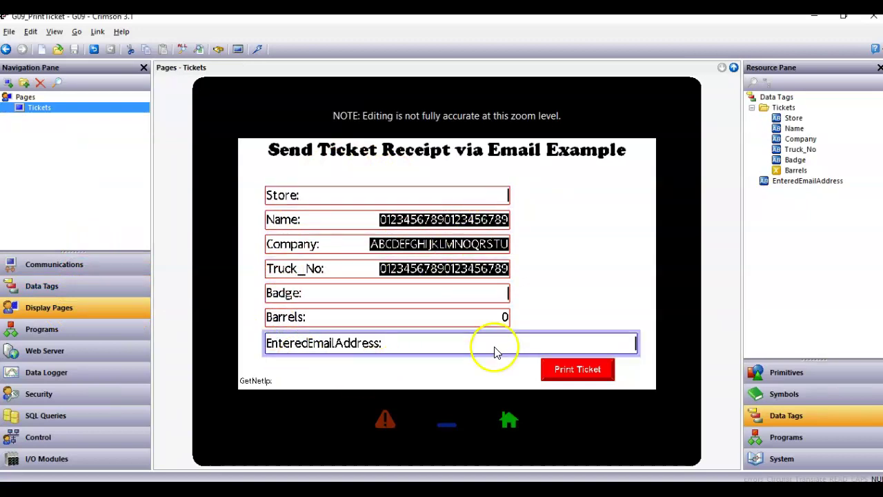
right_click(573, 380)
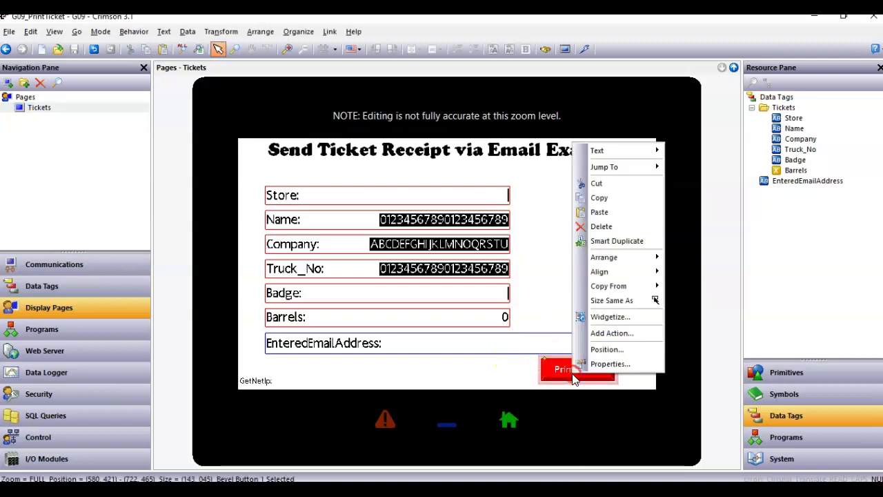
key("Up")
key("Return")
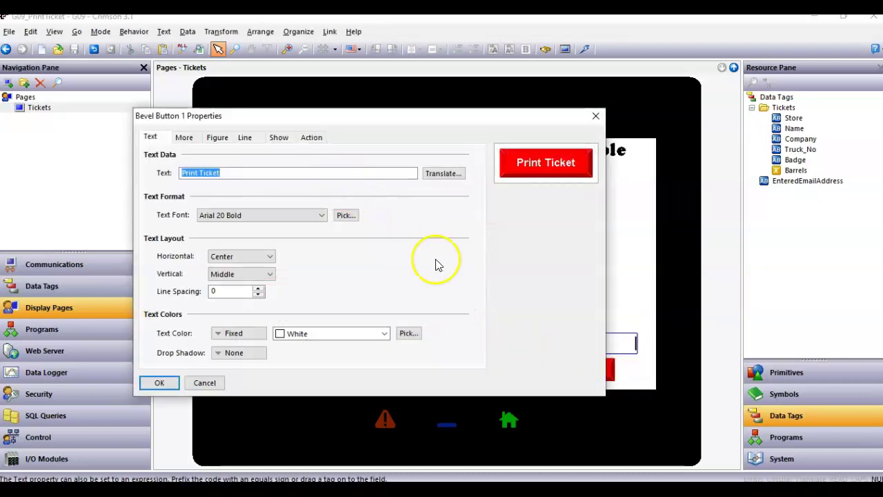
left_click(312, 138)
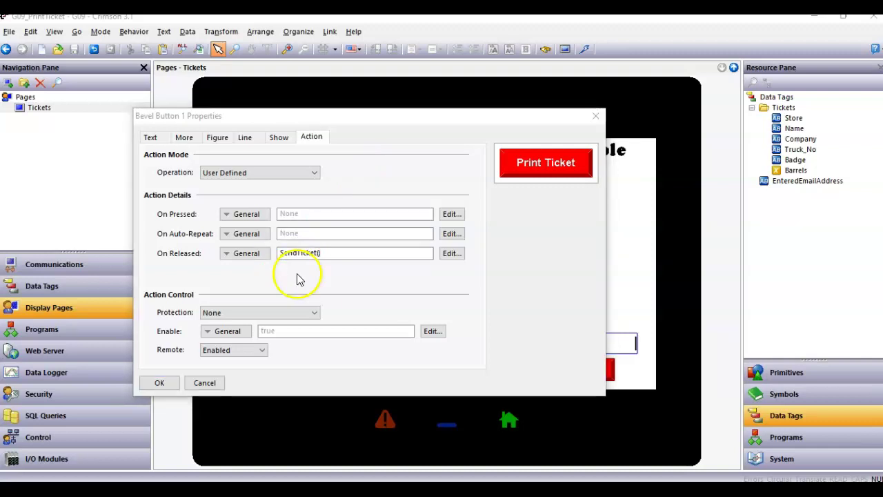
left_click(161, 384)
left_click(104, 107)
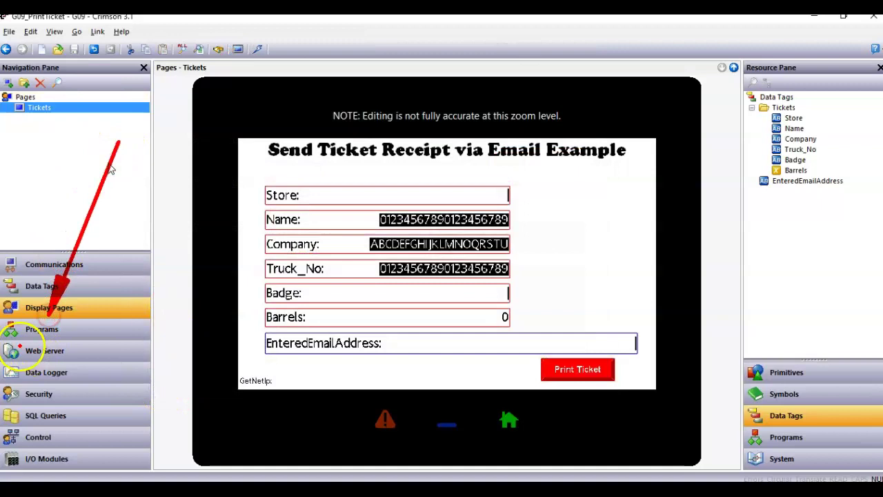
Open the SendTicket program and list System > Functions > Mail, selecting SendFile.
left_click(51, 335)
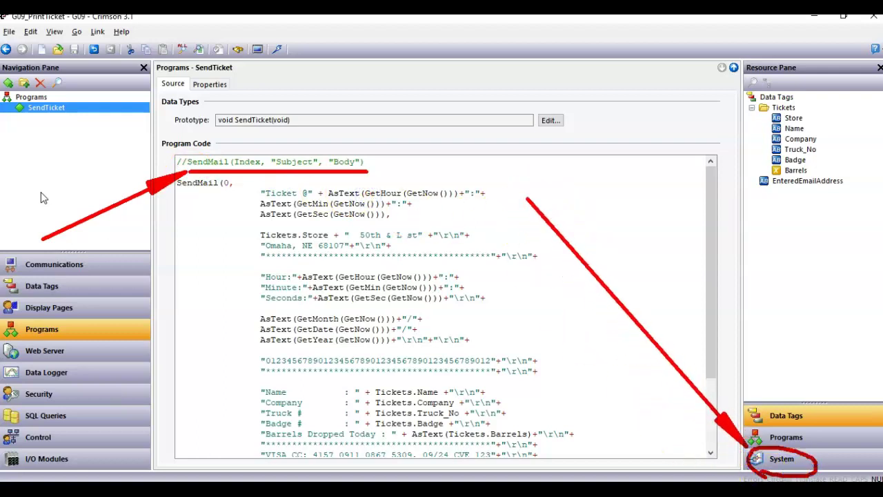
left_click(781, 461)
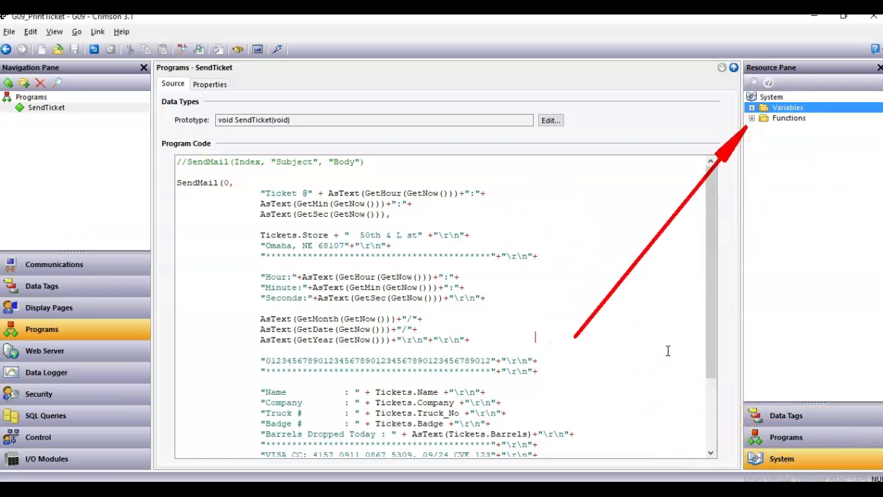
left_click(751, 118)
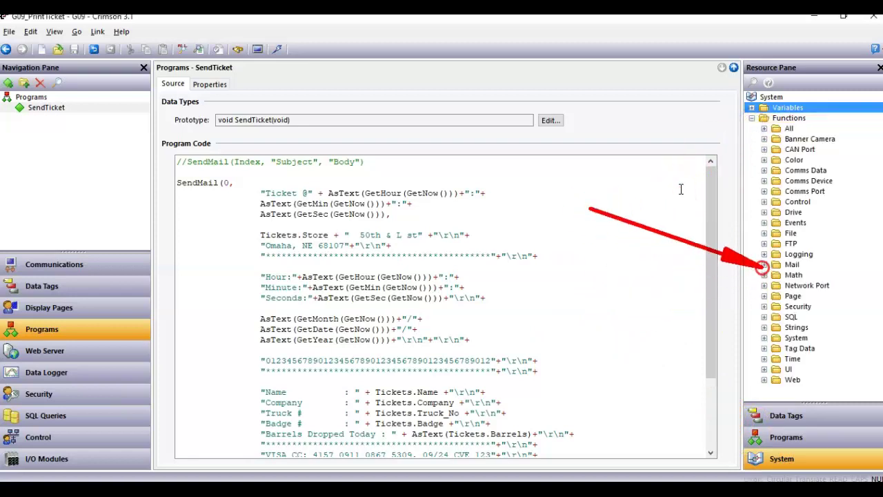
left_click(764, 264)
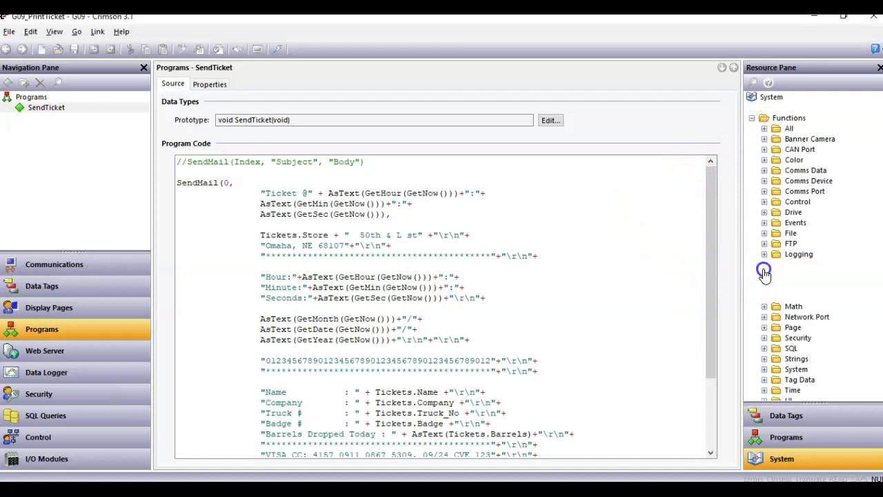
left_click(805, 276)
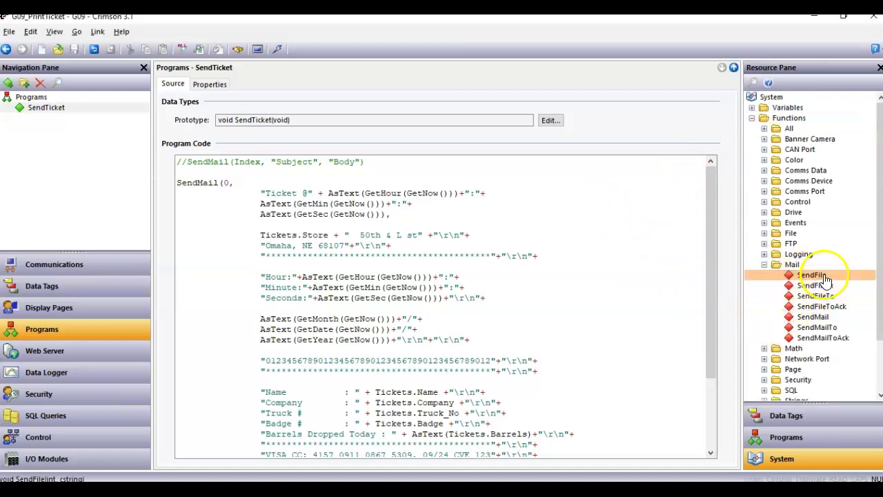
right_click(824, 276)
left_click(826, 282)
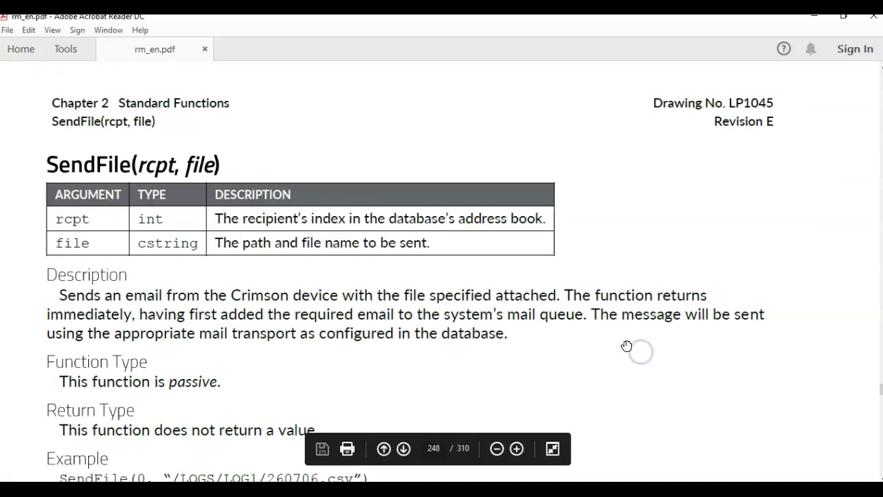
scroll(620, 347, "down", 3)
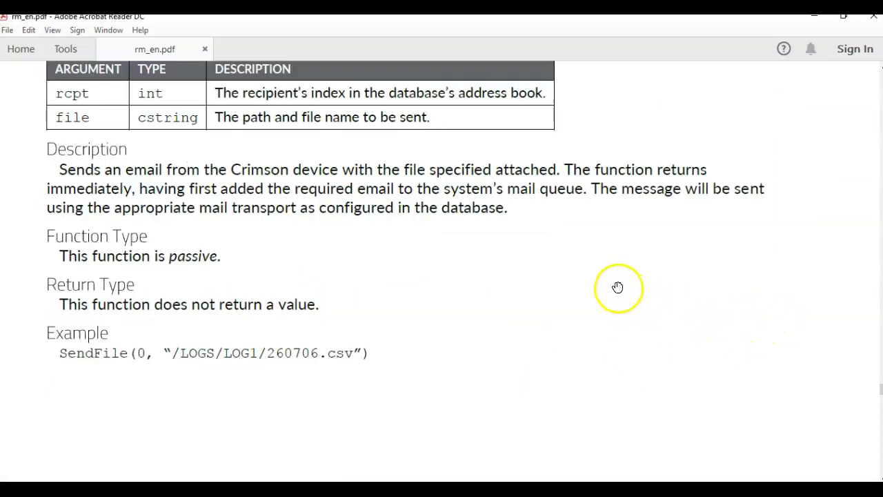
mouse_move(570, 227)
left_mouse_down()
mouse_move(191, 370)
mouse_move(156, 343)
left_mouse_up()
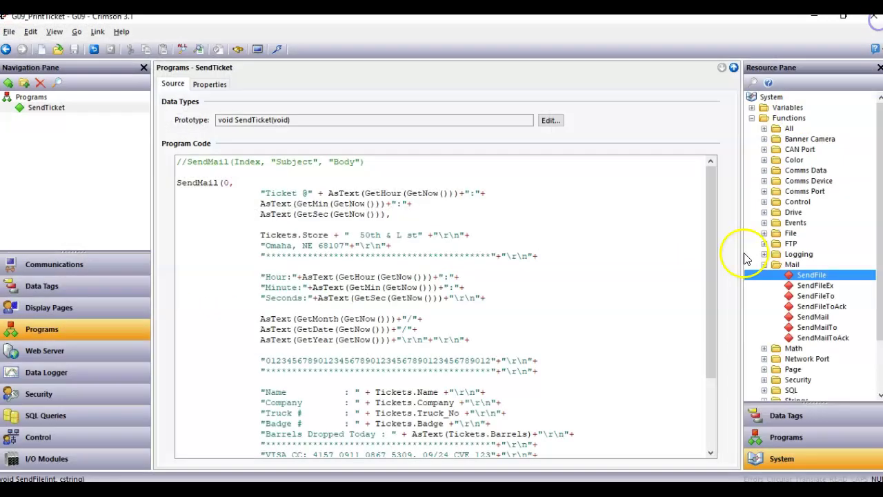
left_click(812, 319)
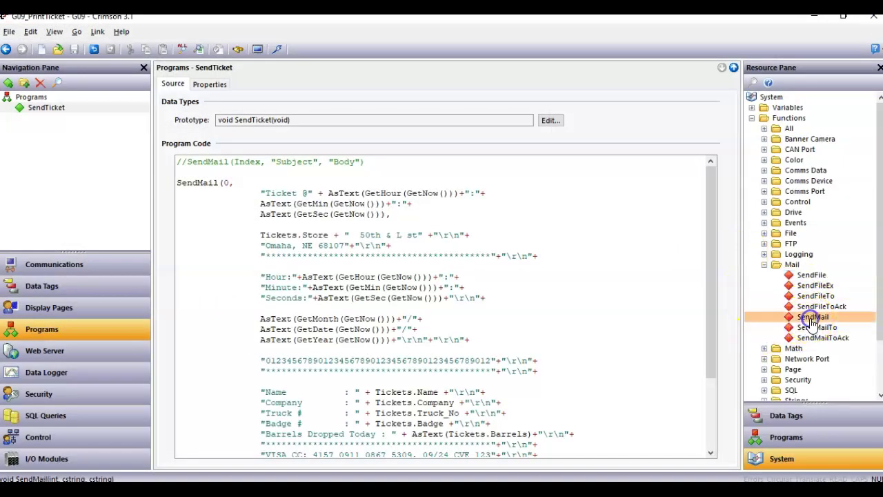
key("F1")
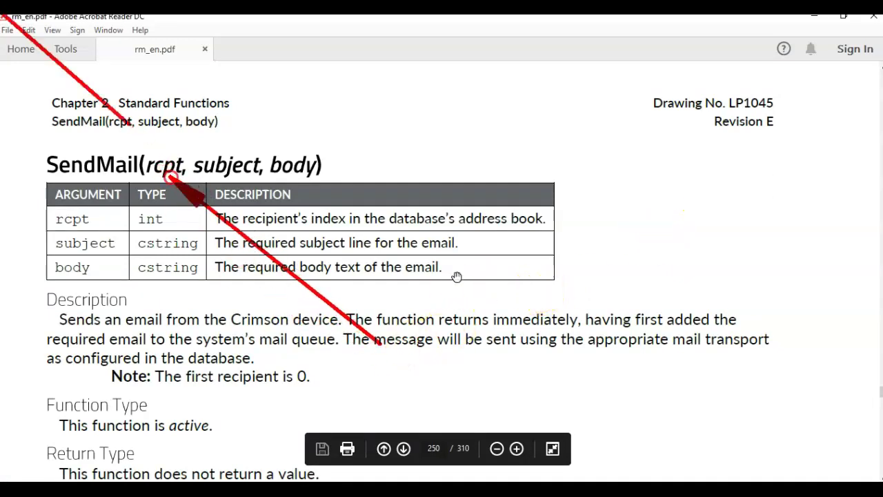
left_click(298, 177)
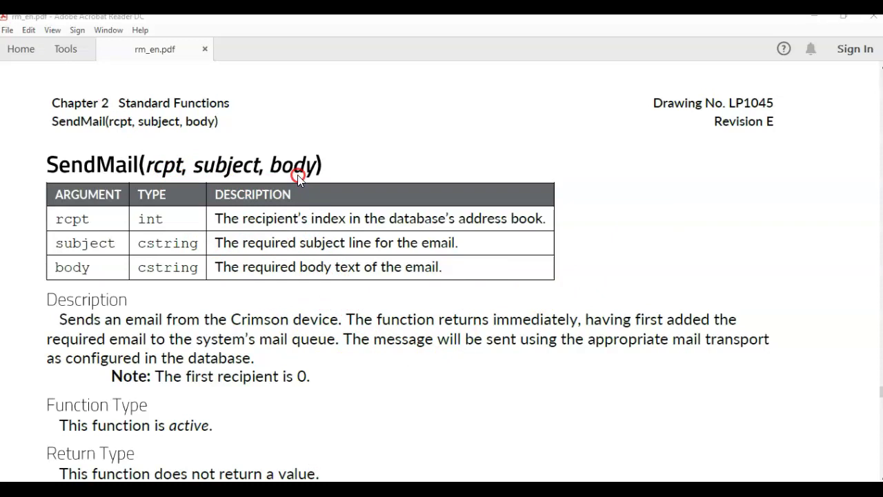
left_click(597, 264)
scroll(642, 265, "down", 5)
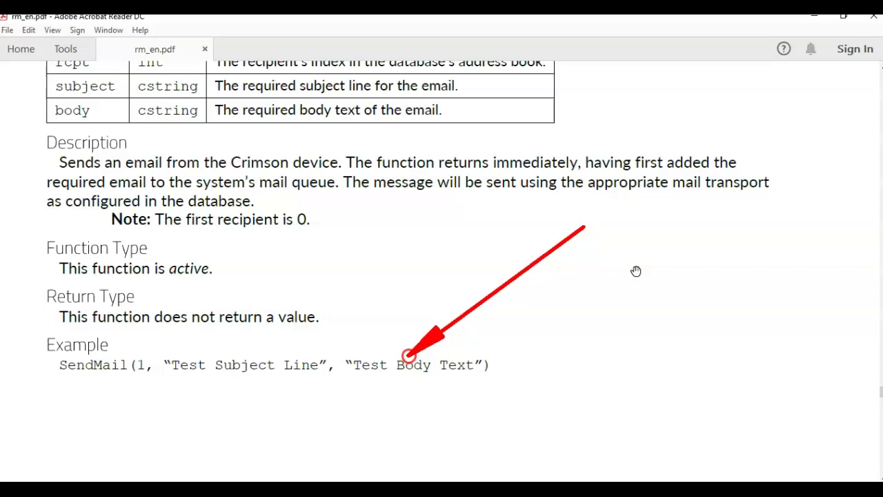
left_click(874, 20)
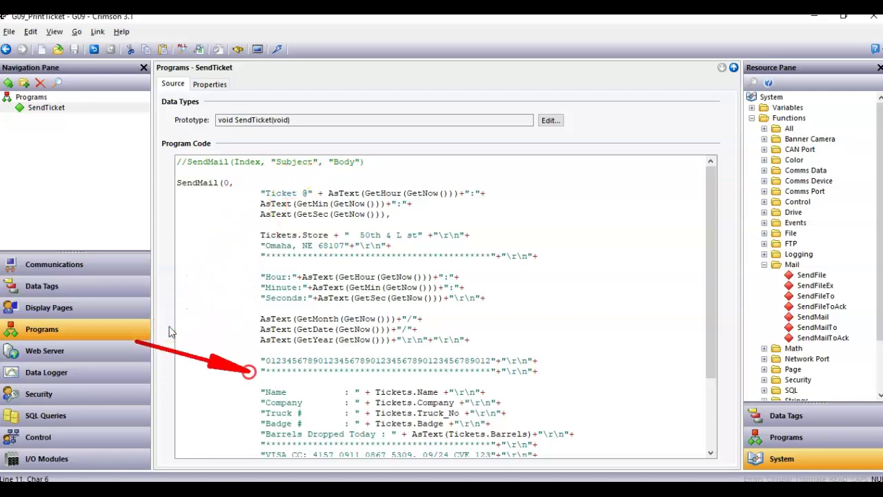
scroll(259, 371, "down", 3)
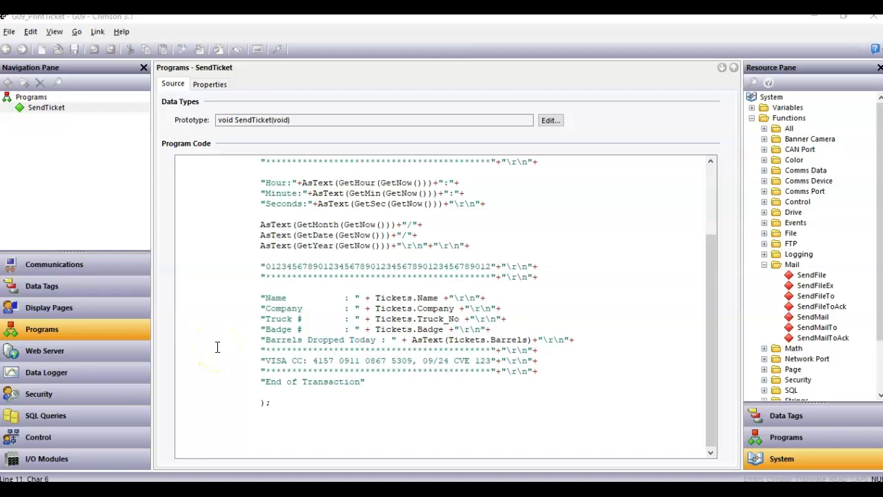
scroll(216, 343, "up", 3)
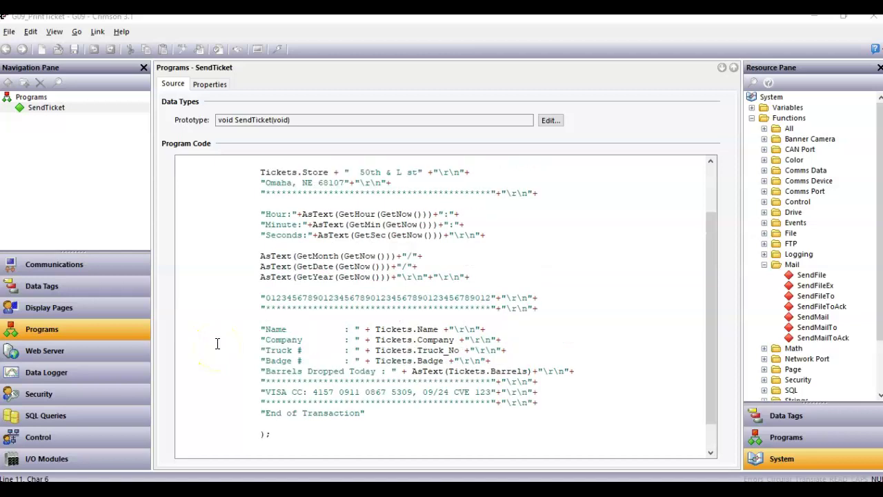
Download the database to the HMI and view the live ticket page in Chrome.
left_click(277, 50)
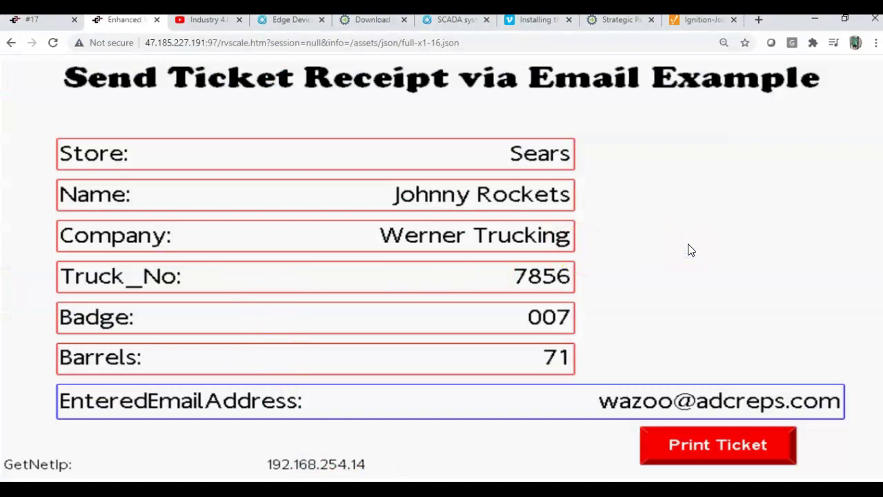
left_click(688, 245)
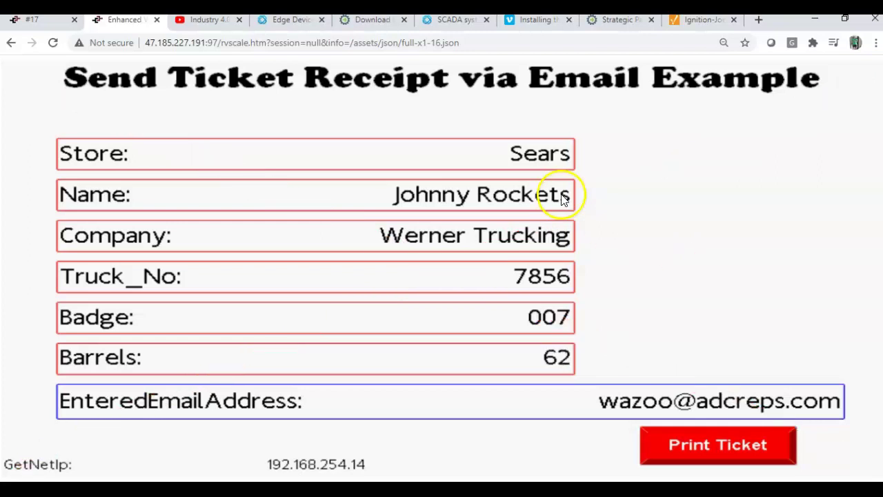
Set the ticket's Store to K-Mart, enter a new driver name, and Truck_No 1234.
left_click(546, 156)
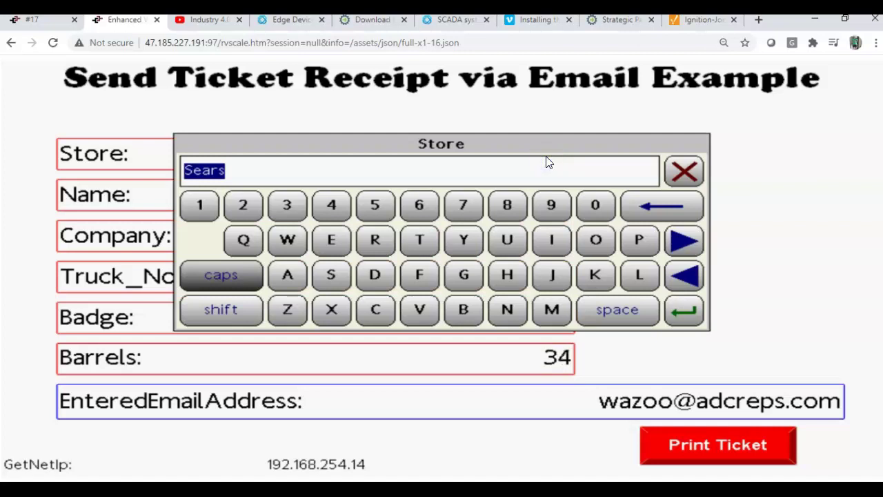
type("K-Mart")
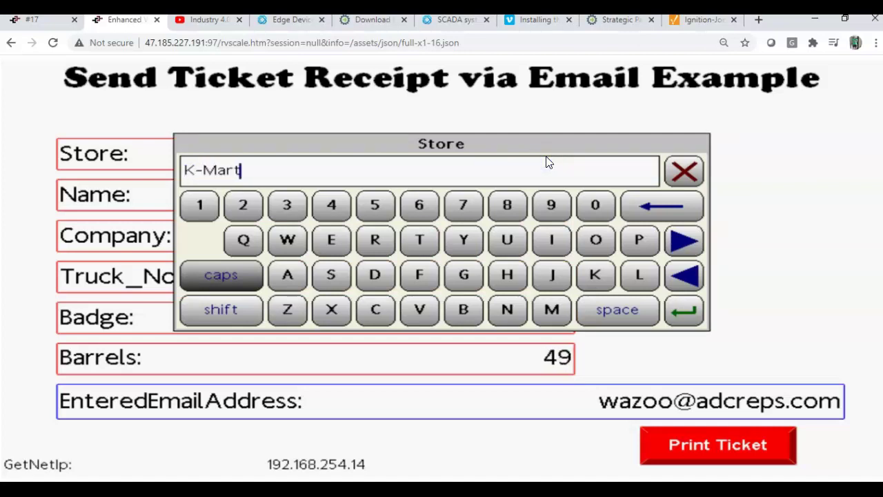
key("Return")
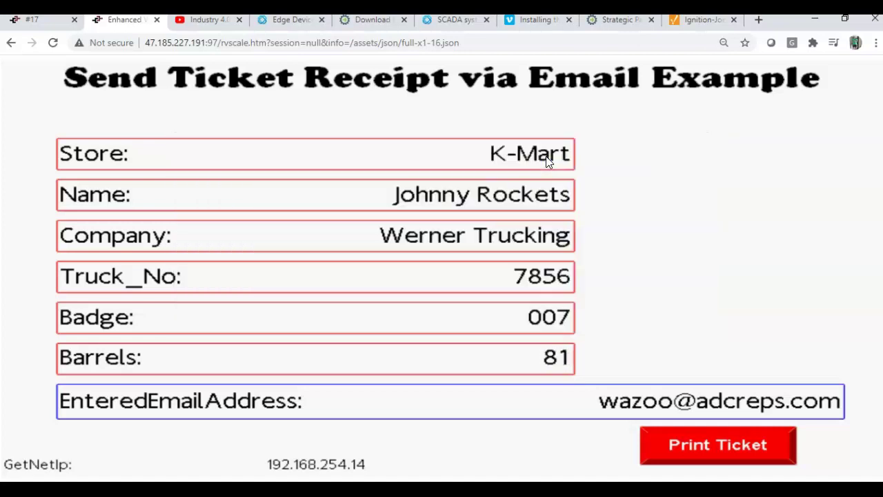
left_click(515, 193)
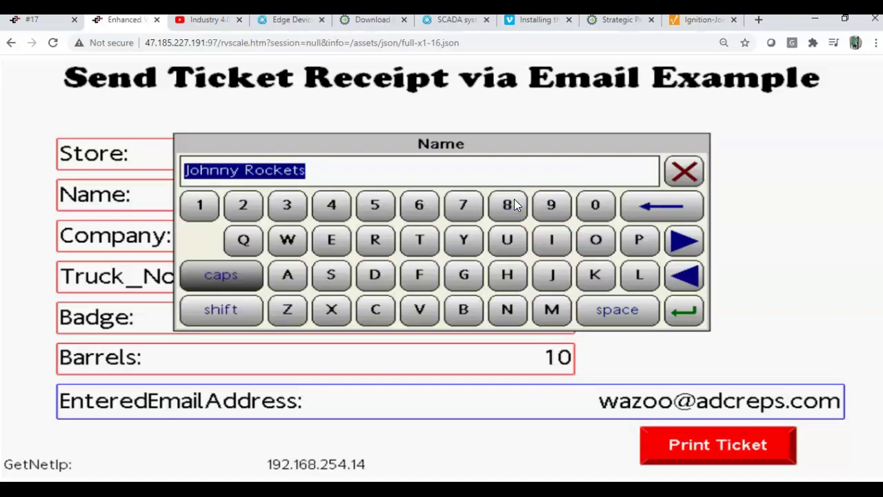
key("BackSpace")
type("John")
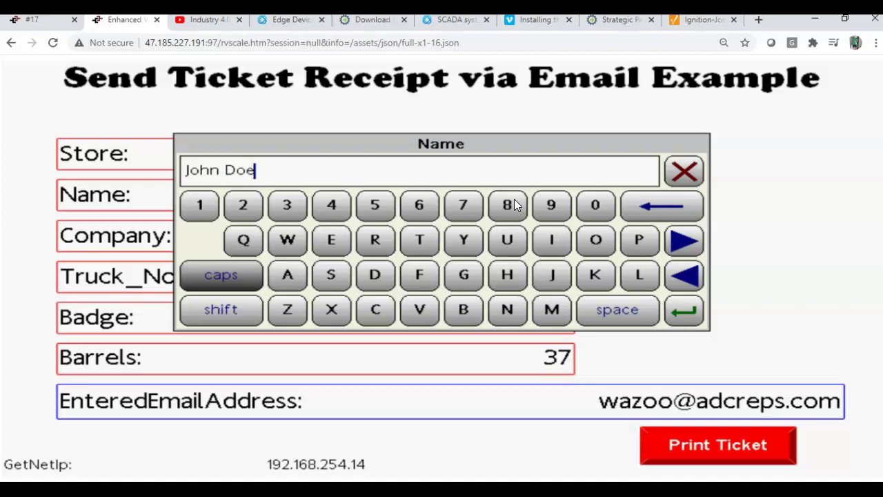
key("Return")
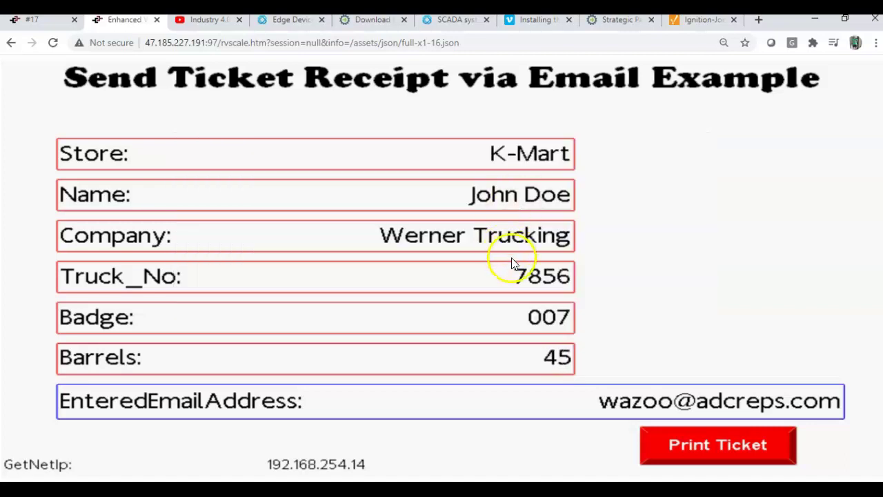
left_click(526, 284)
type("1234")
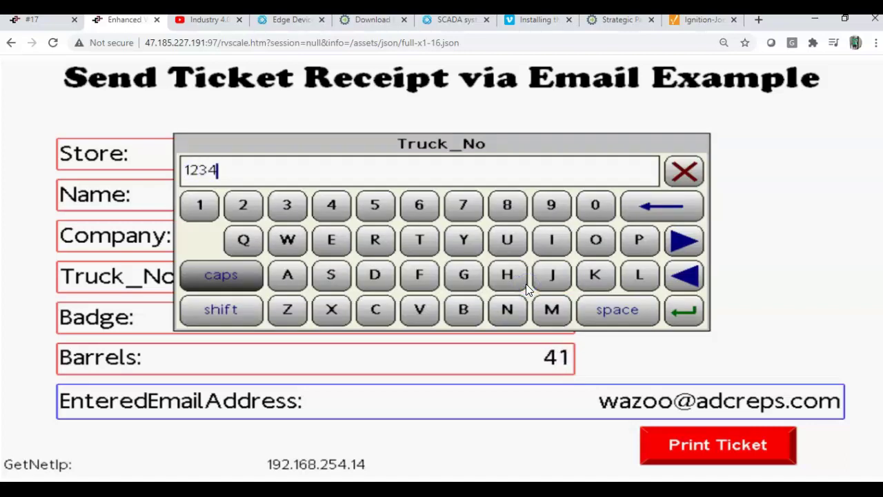
key("Return")
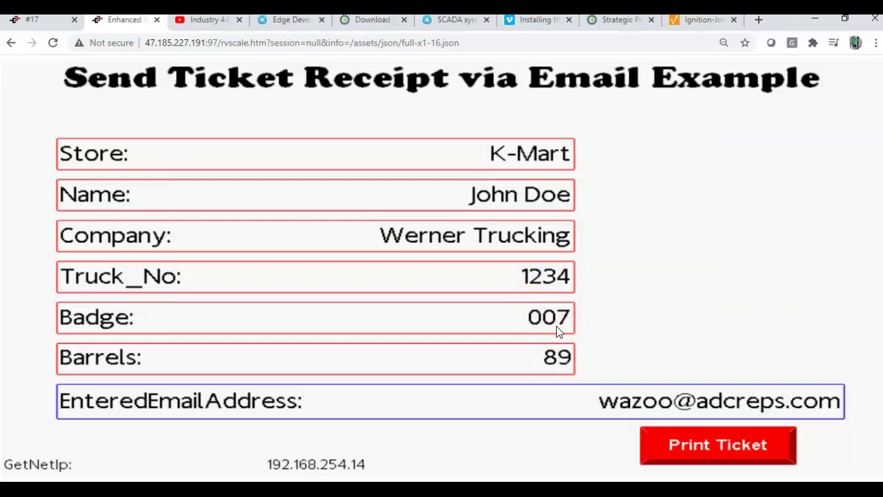
Review the email address field unchanged, then switch to Outlook to check for the receipt.
left_click(687, 406)
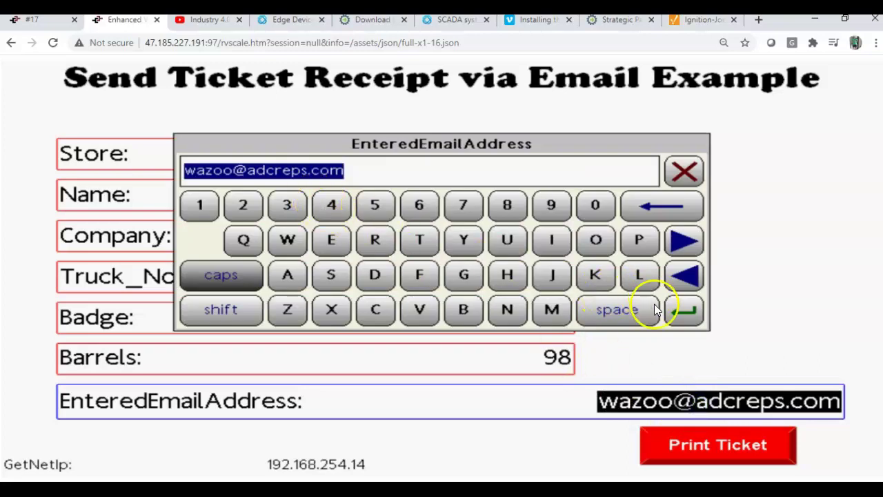
left_click(685, 314)
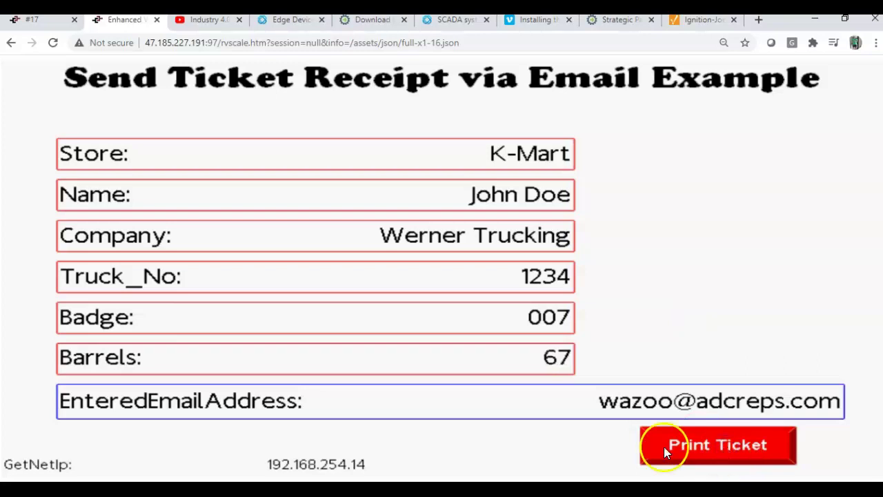
left_click(453, 467)
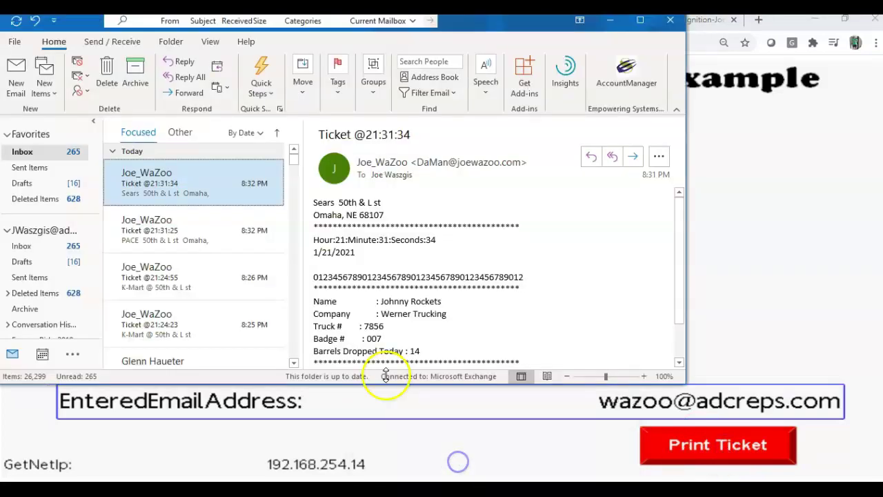
left_click(204, 181)
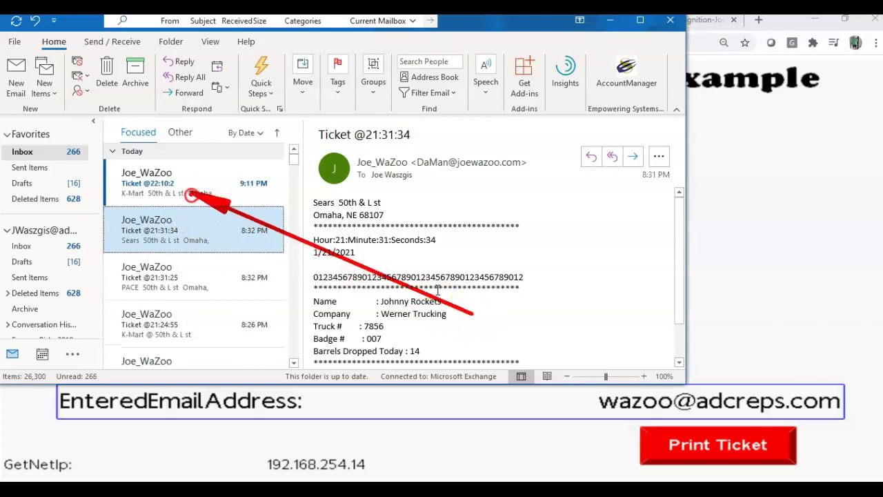
left_click(189, 192)
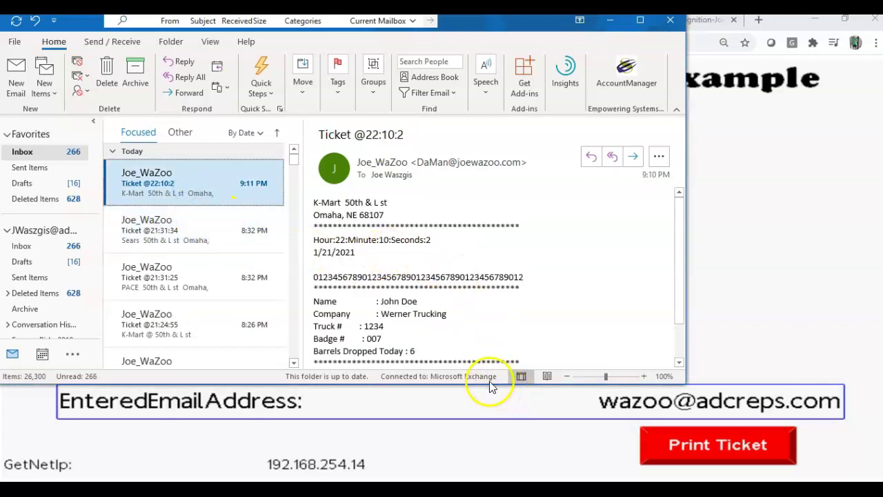
left_click_drag(488, 384, 476, 431)
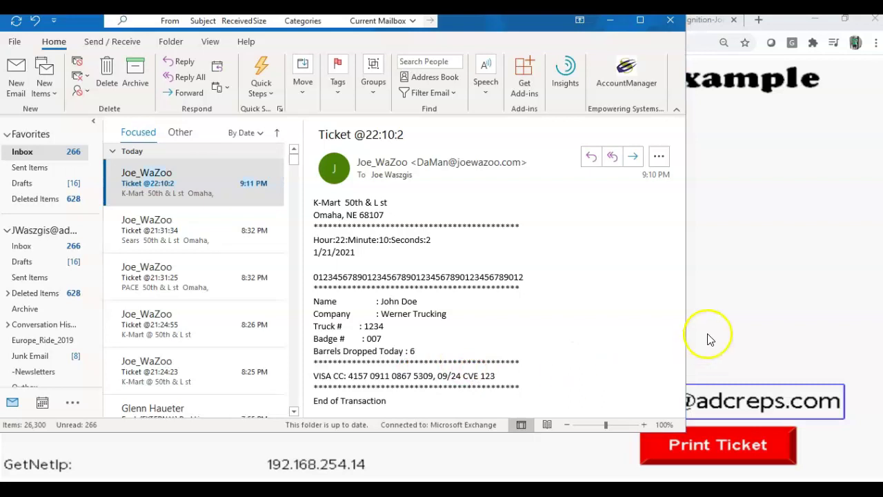
Change the ticket's Store to Sears, enter a new driver name, and Company ABC Trucking.
left_click(728, 324)
left_click(530, 161)
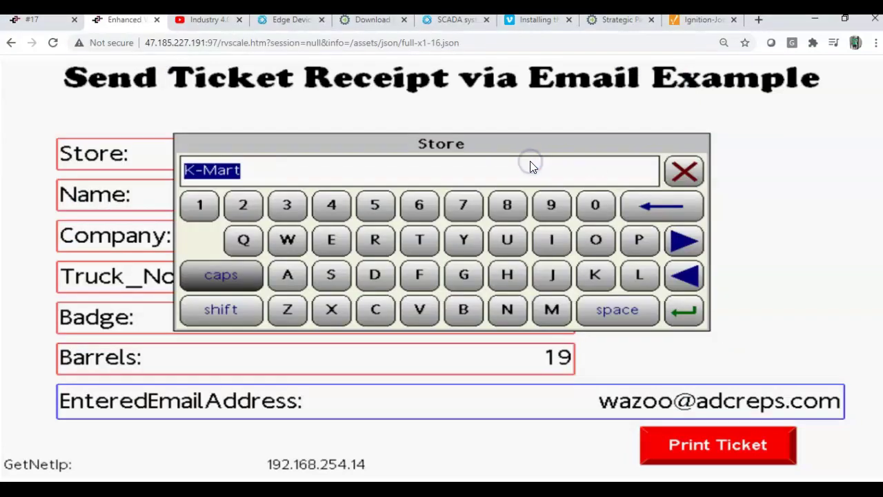
type("Sears")
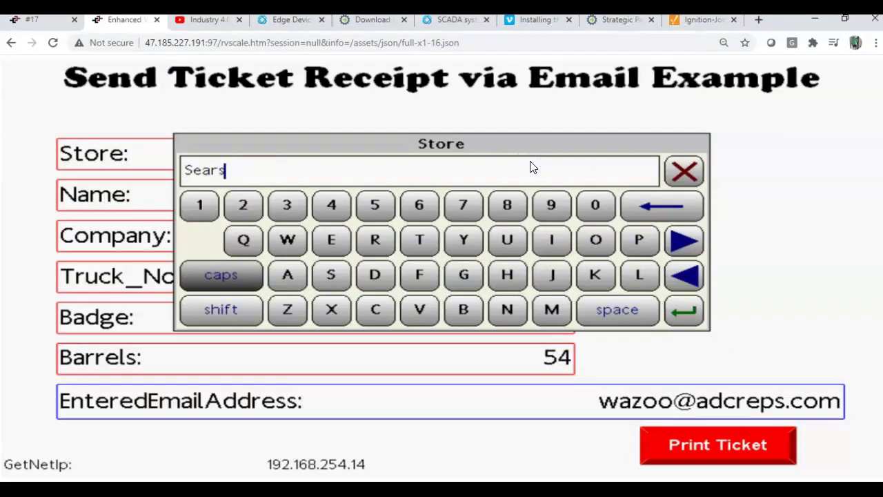
key("Return")
left_click(532, 195)
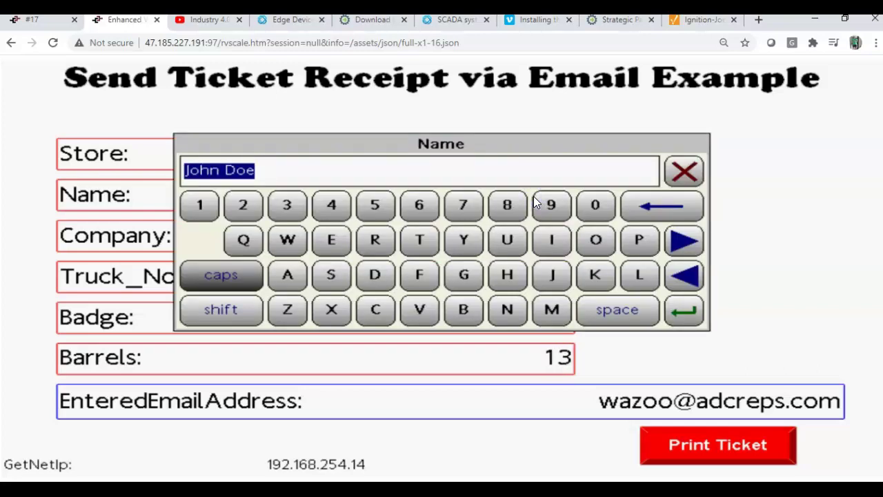
type("Mr Roebuck")
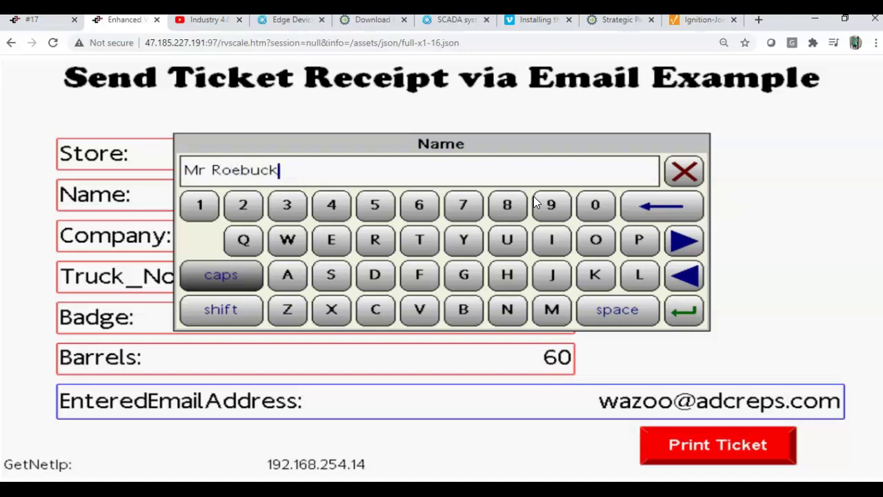
key("Return")
left_click(505, 247)
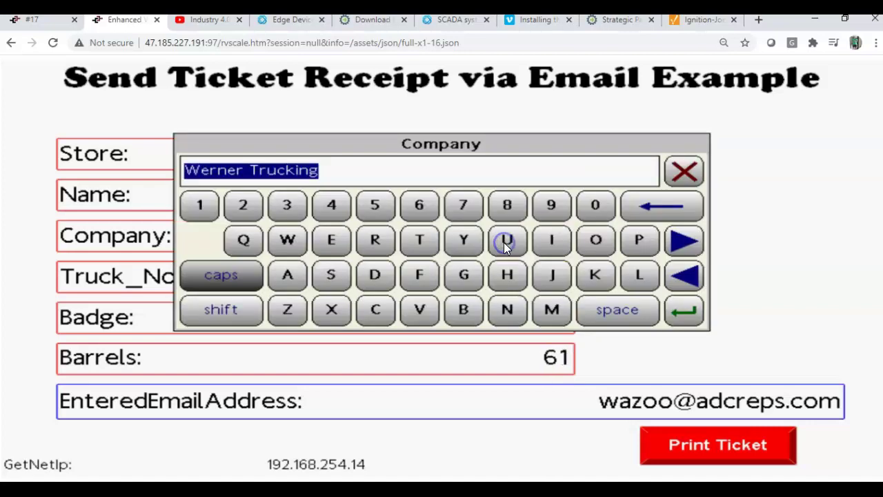
type("AB")
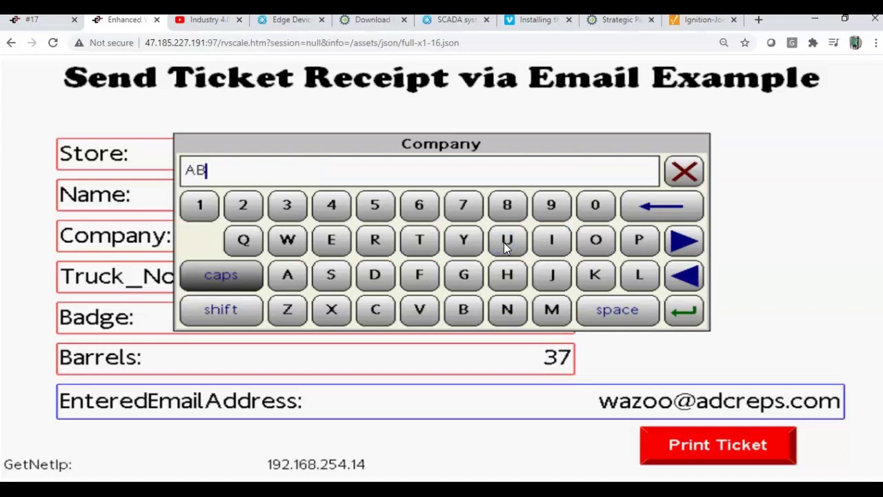
type("c")
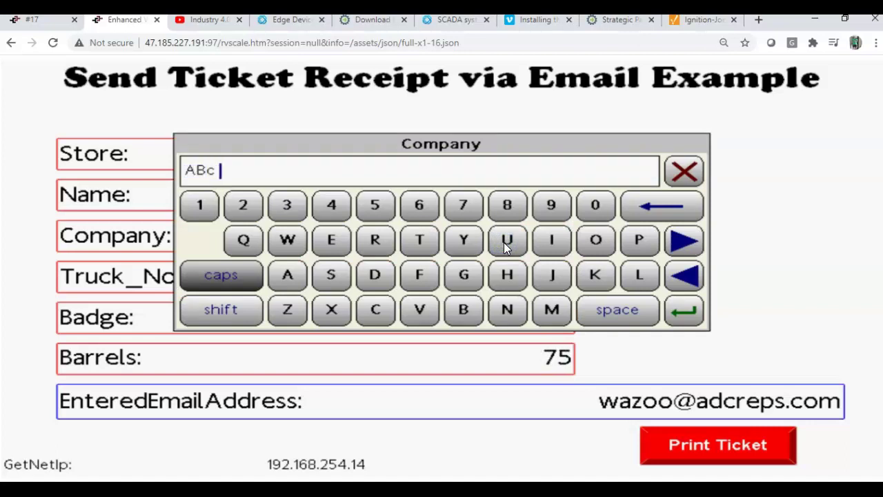
key("BackSpace")
type("BC Truckin")
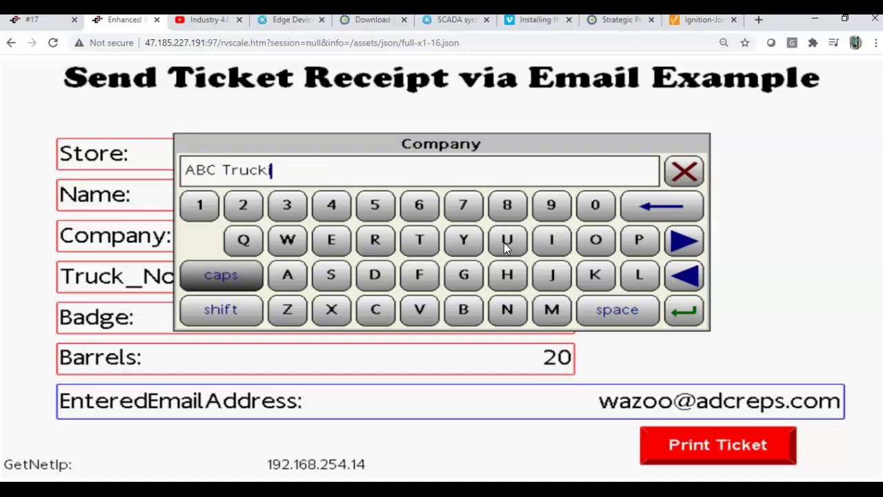
type("g")
key("Return")
Set Truck_No to 8675309 and Badge to 123, then bring Outlook forward.
left_click(518, 272)
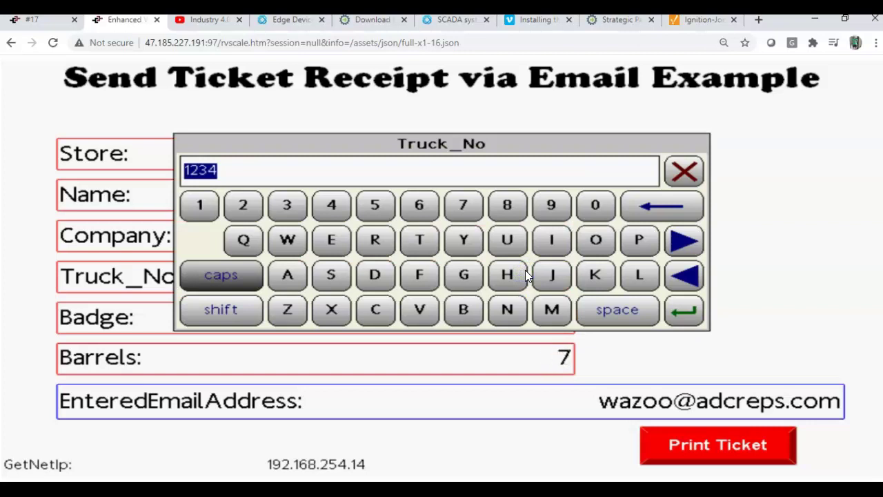
type("8675")
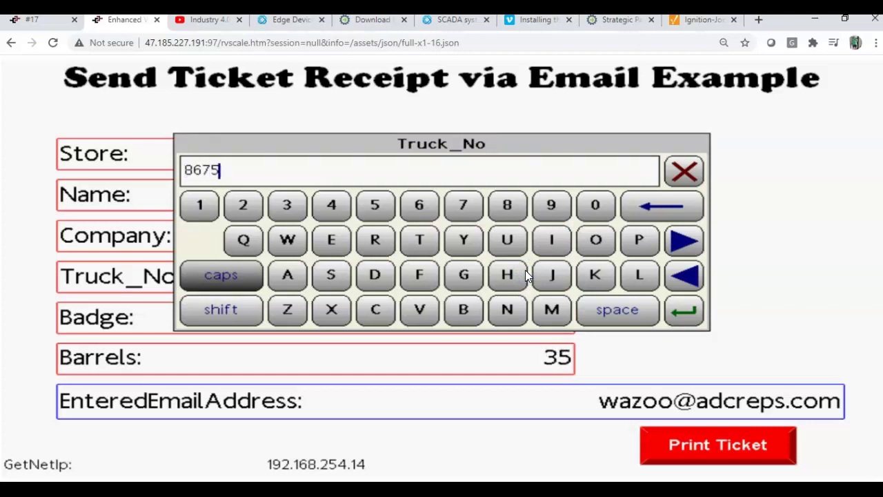
type("309")
key("Return")
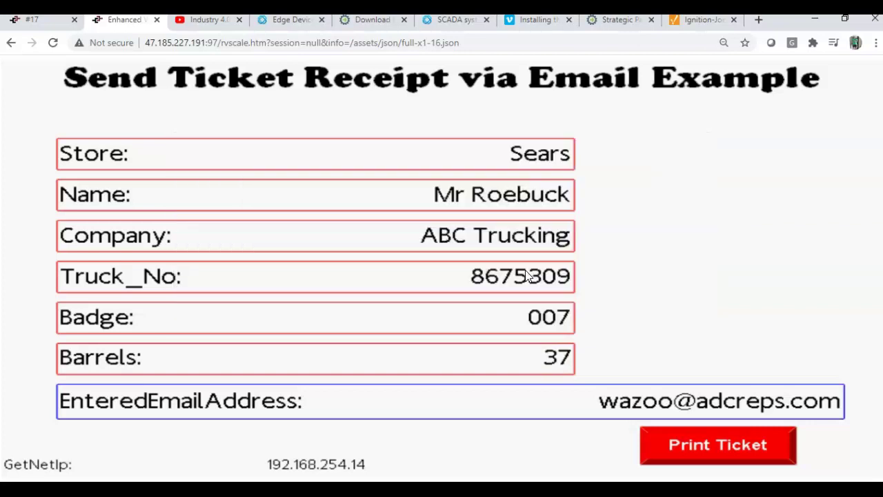
left_click(550, 325)
type("123")
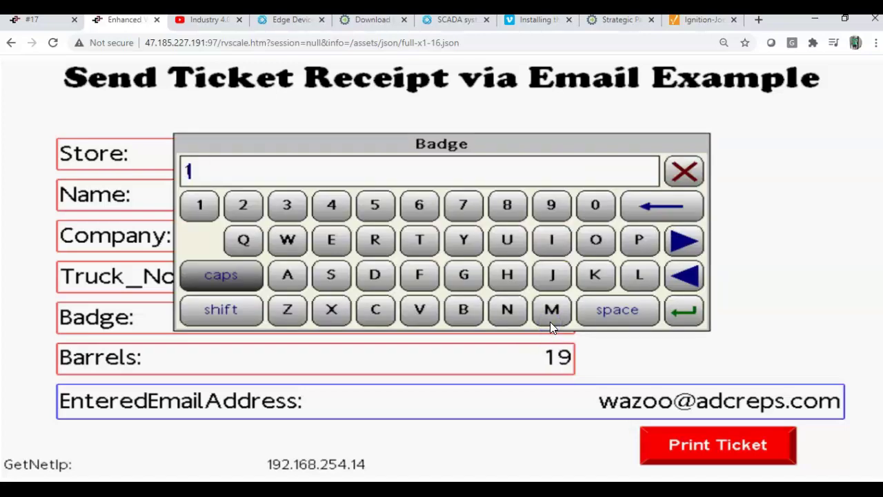
key("Return")
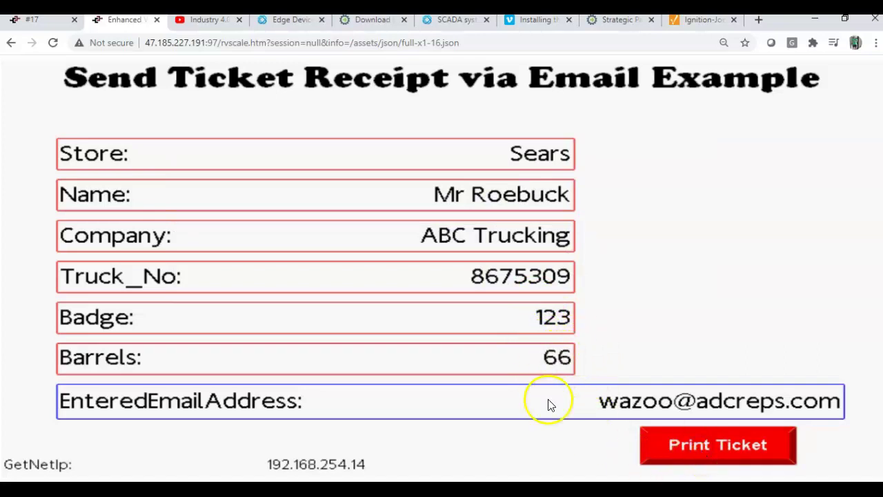
mouse_move(419, 479)
left_click(420, 446)
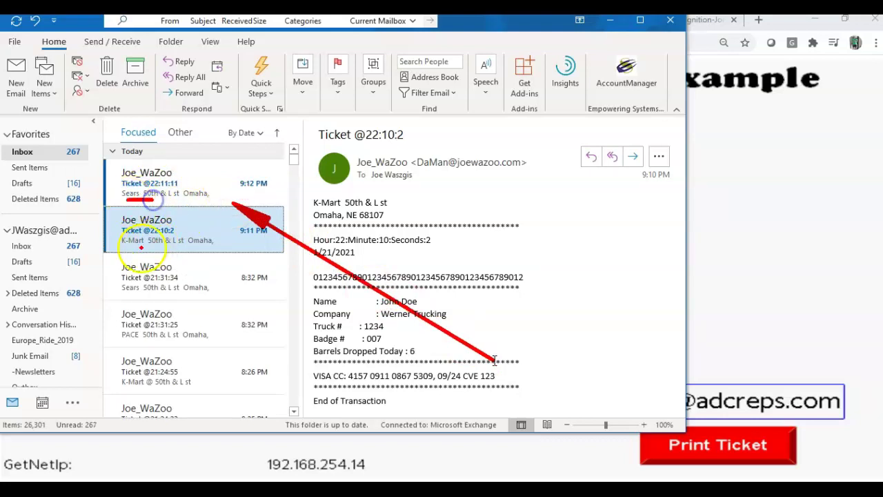
key("Escape")
left_click(164, 196)
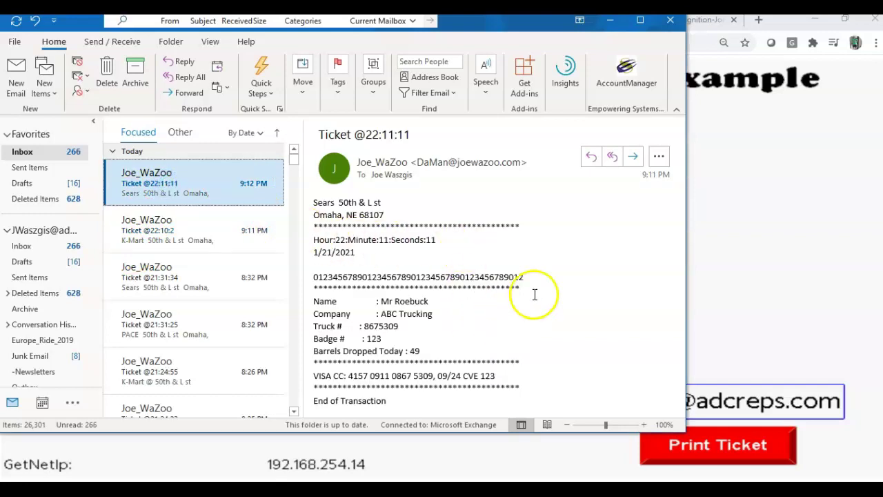
mouse_move(579, 269)
left_mouse_down()
mouse_move(452, 297)
mouse_move(436, 323)
mouse_move(442, 353)
mouse_move(423, 351)
left_mouse_up()
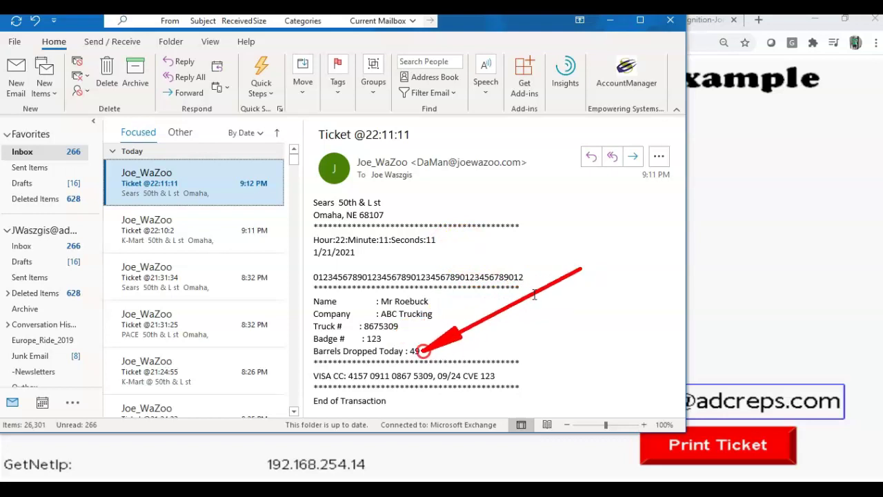
left_click(182, 230)
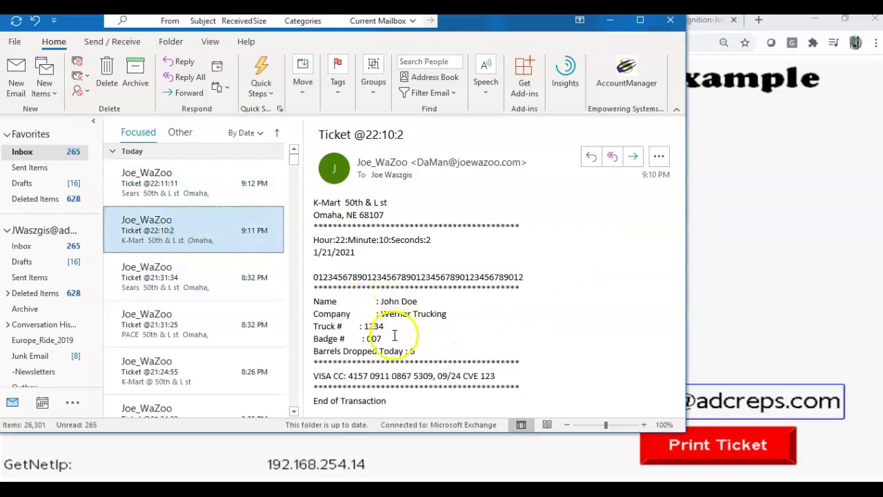
left_click(159, 194)
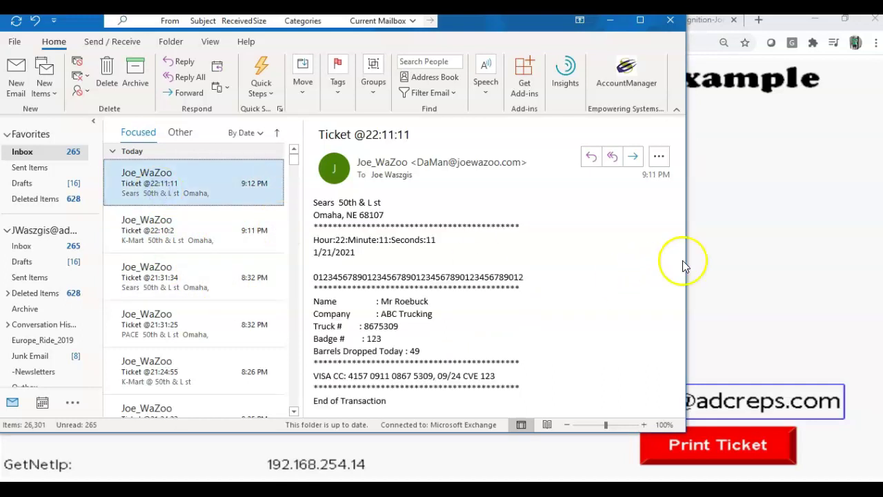
left_click(777, 268)
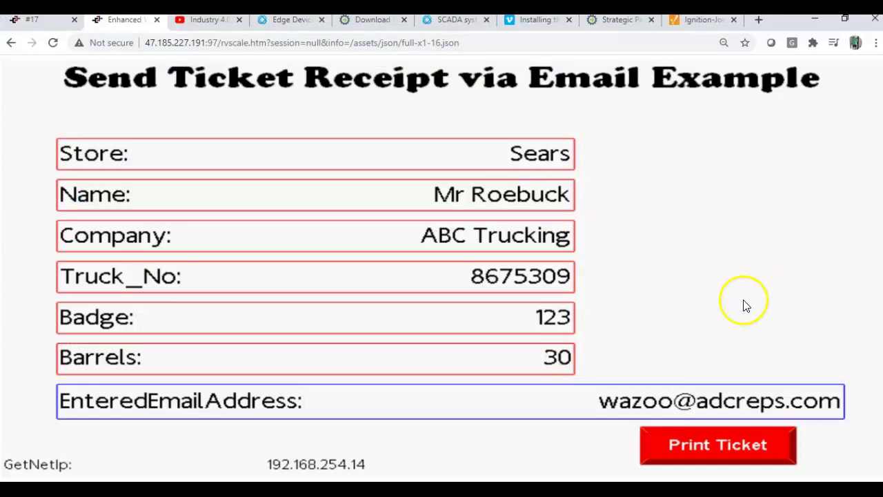
Return to the G09_PrintTicket project's SendTicket code and show the Tickets data tags beside it.
mouse_move(556, 490)
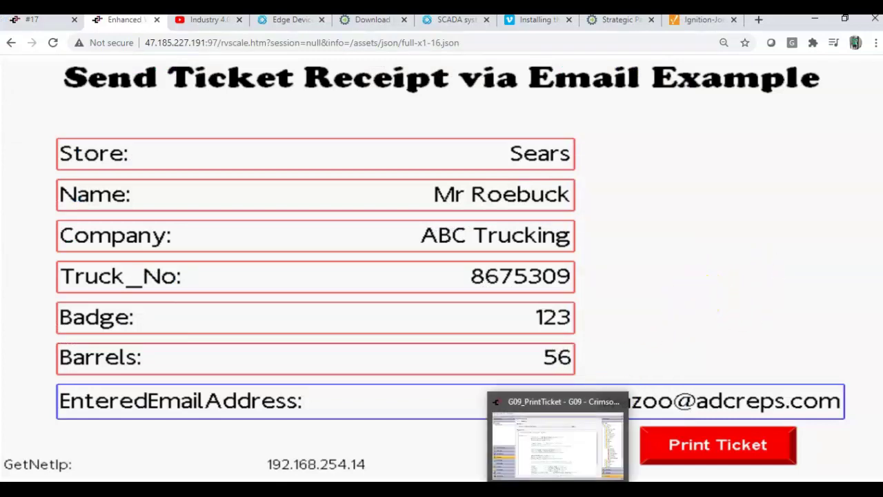
left_click(556, 439)
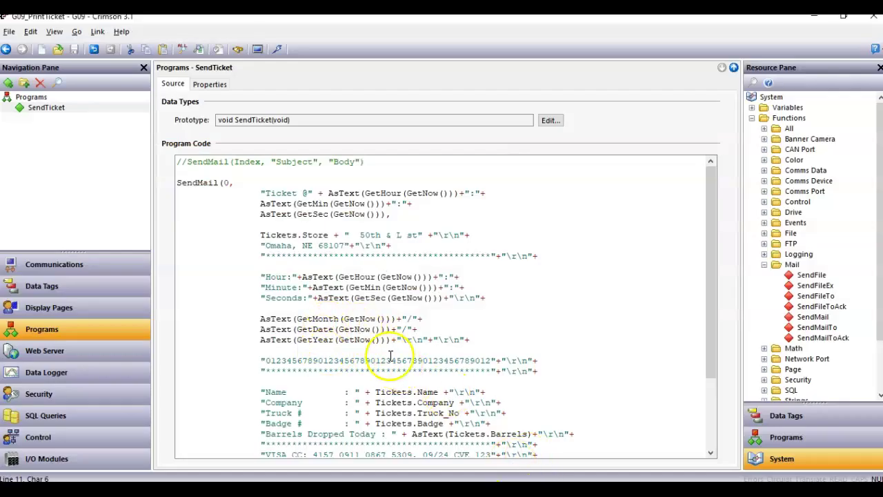
left_click(788, 418)
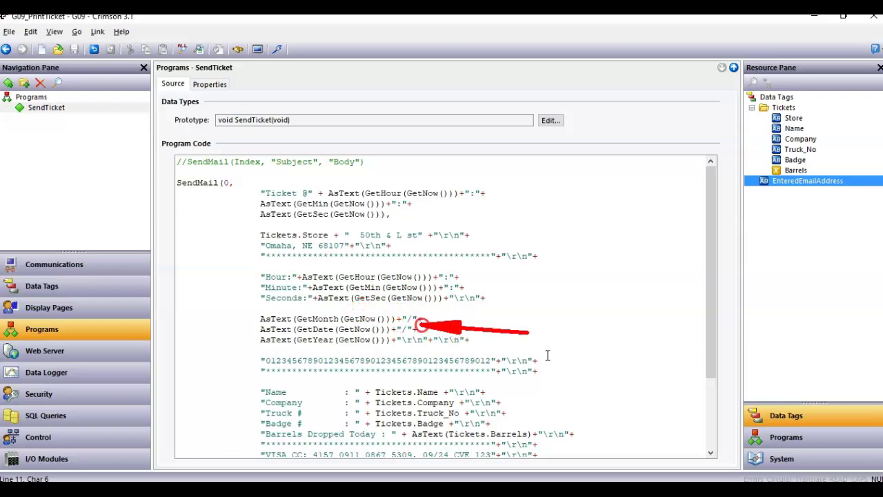
left_click(462, 319)
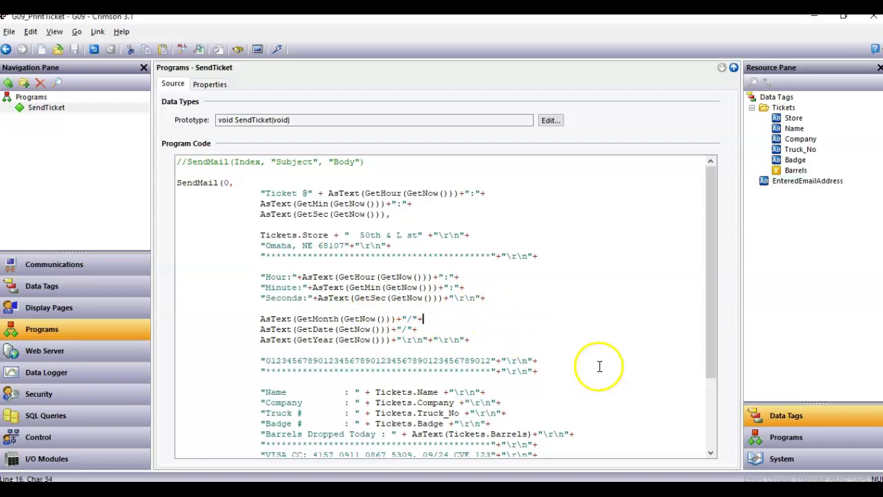
scroll(593, 367, "down", 2)
scroll(573, 373, "up", 2)
scroll(483, 388, "down", 1)
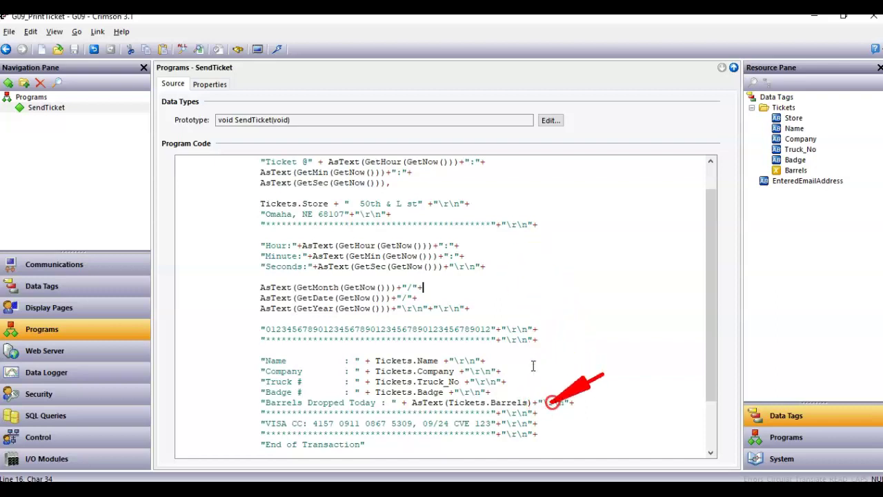
left_click(557, 351)
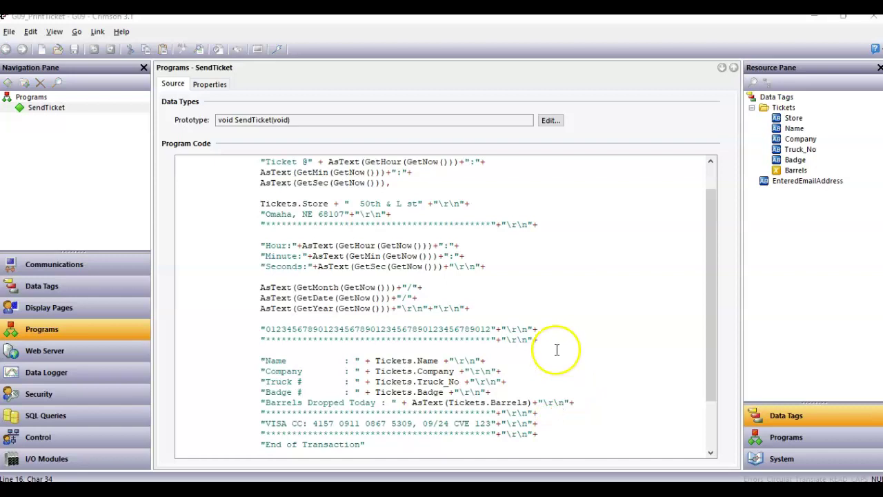